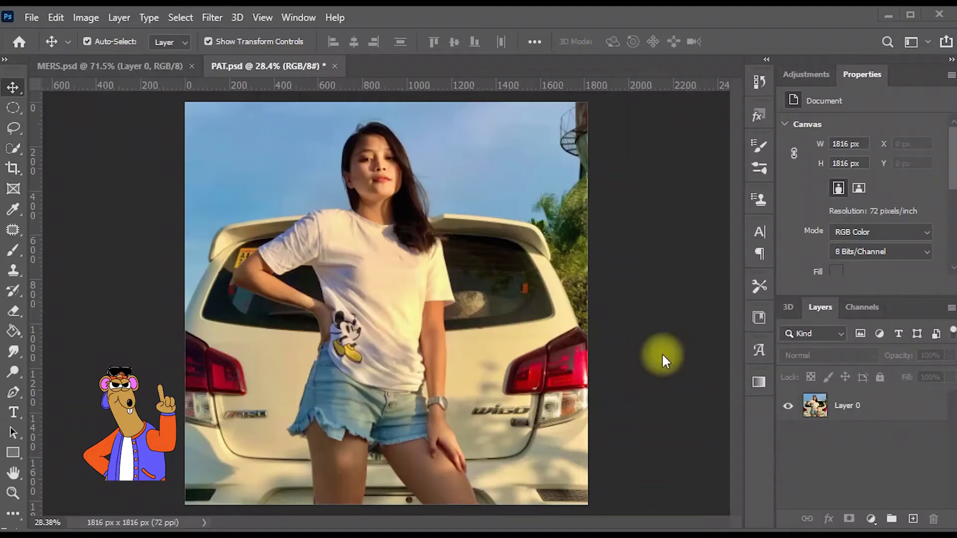
Step: Place cartoon image 111 onto the T-shirt in PAT.psd, scaled to about 25%
click(911, 519)
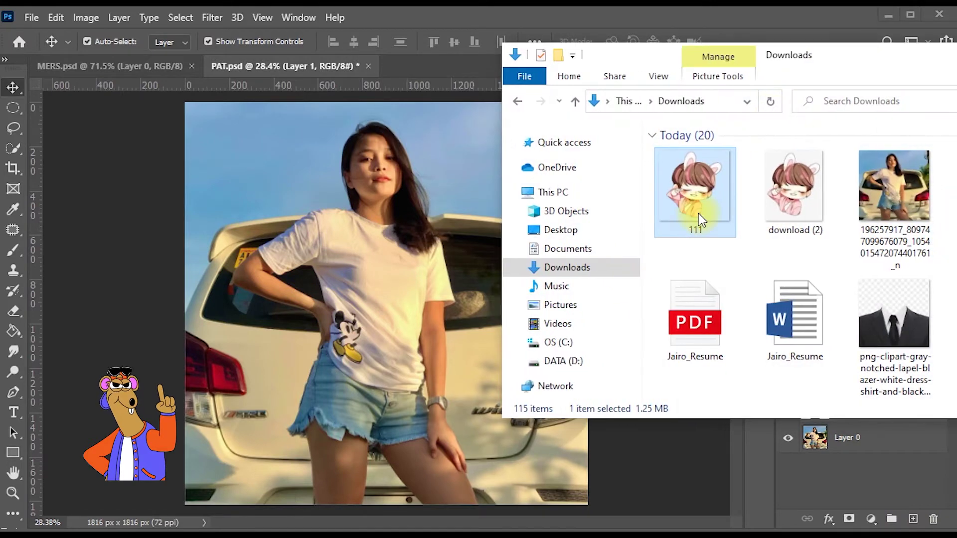
drag(698, 214, 485, 288)
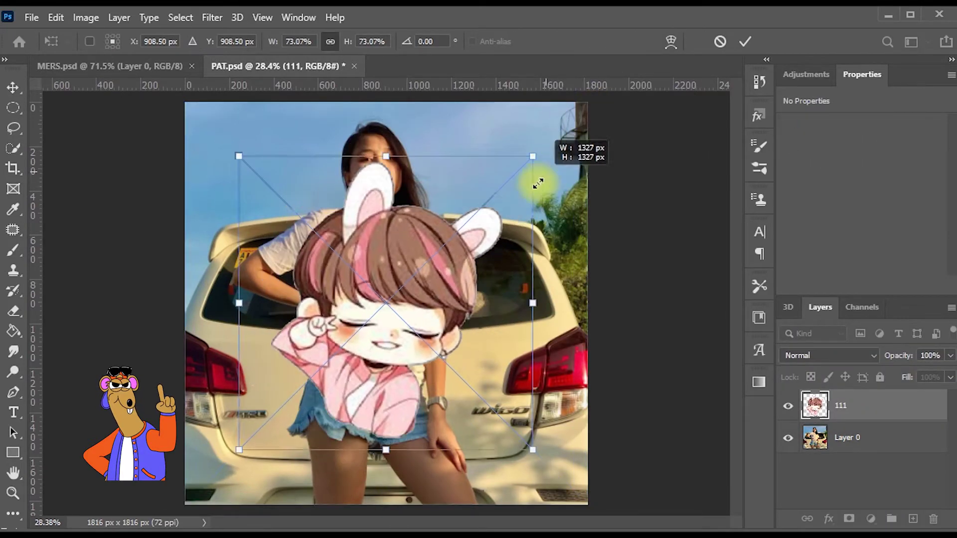
drag(576, 146, 403, 297)
key(Return)
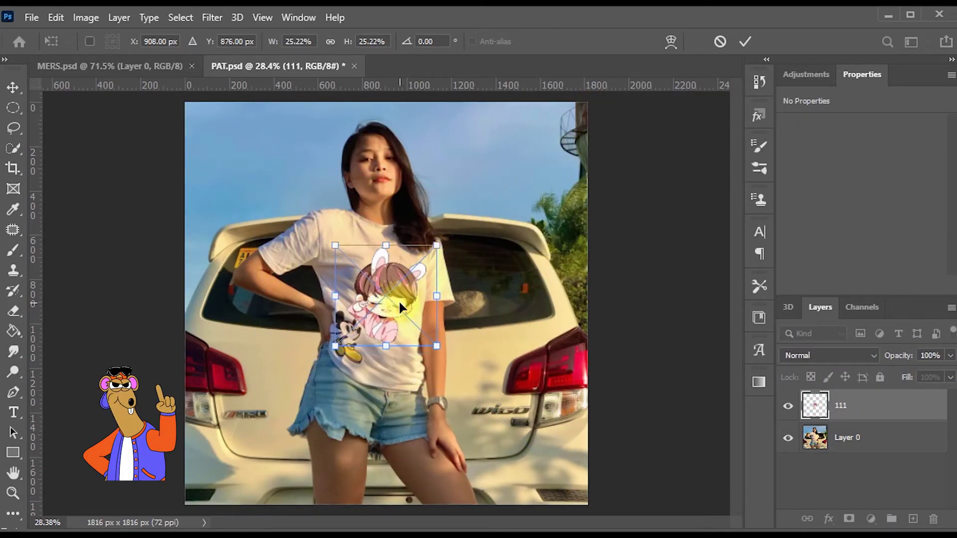
click(539, 297)
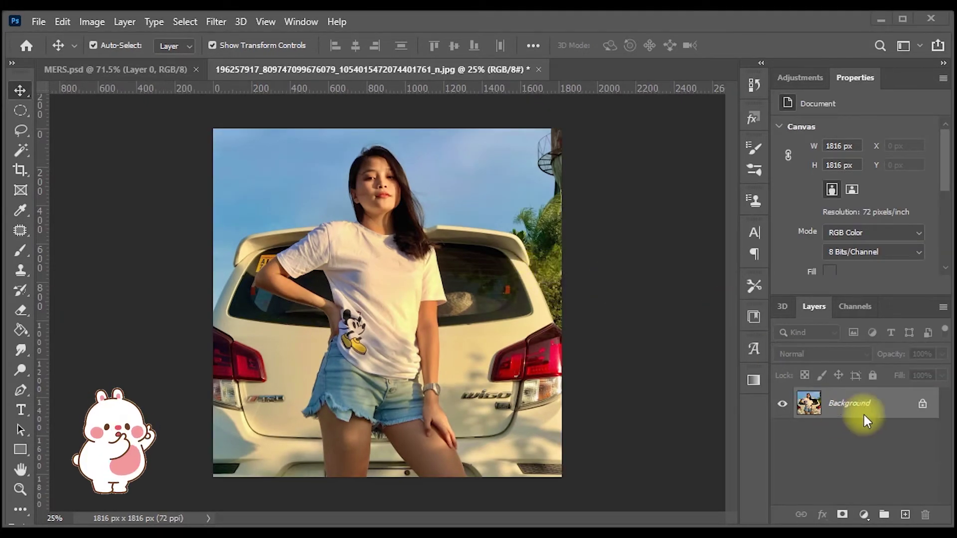
Step: Unlock the Background as Layer 0 and copy the Quick-Selected T-shirt onto Layer 1
click(922, 408)
click(20, 150)
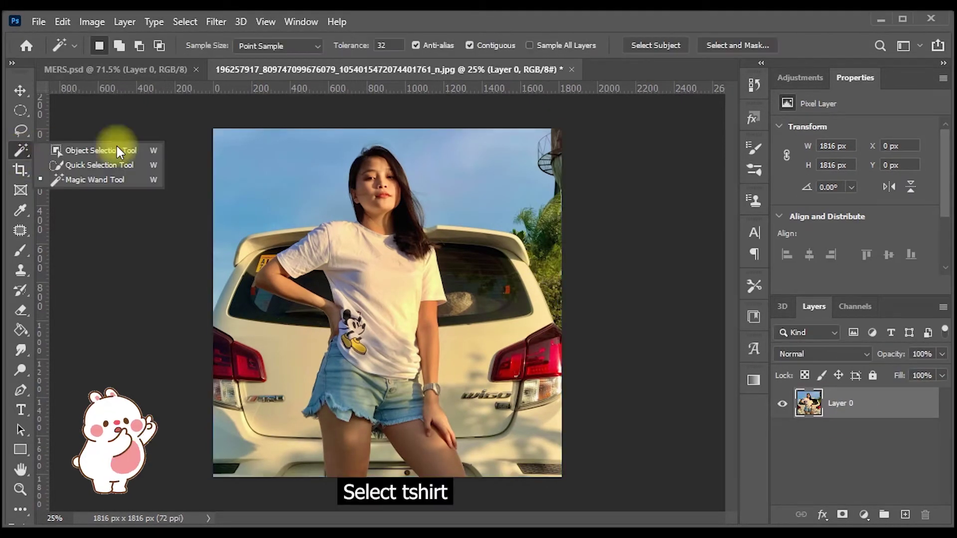
click(70, 163)
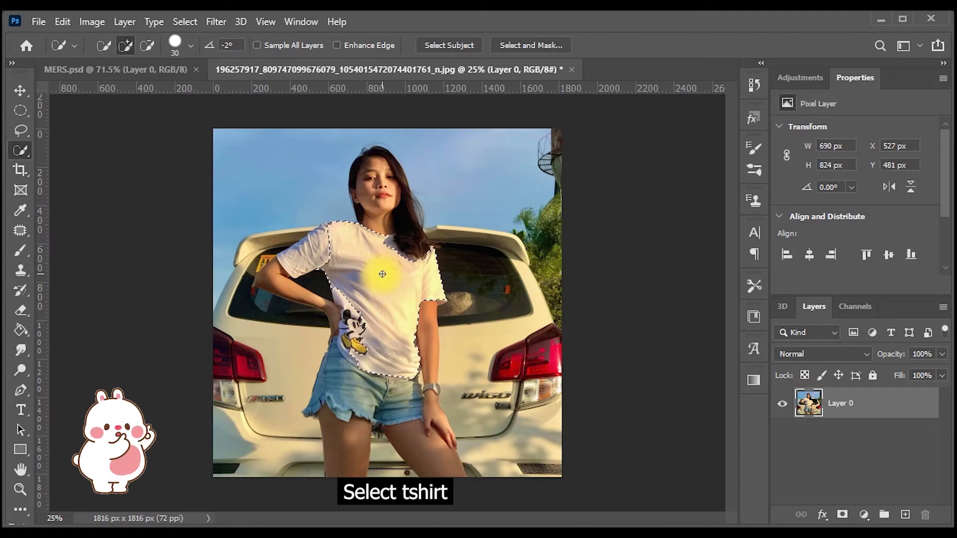
mouse_move(382, 273)
mouse_down()
mouse_move(378, 319)
mouse_move(396, 295)
mouse_move(401, 255)
mouse_move(429, 298)
mouse_move(317, 283)
mouse_up()
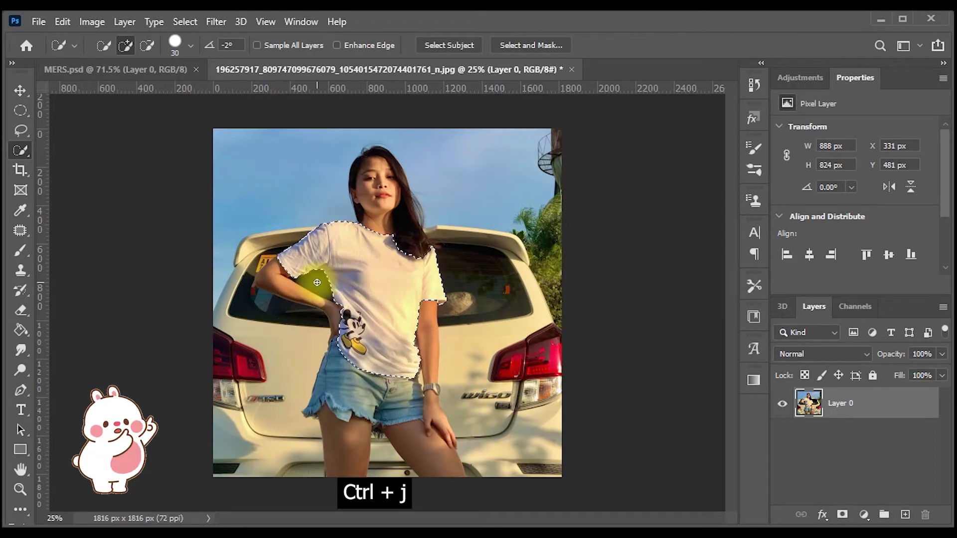
key(ctrl+j)
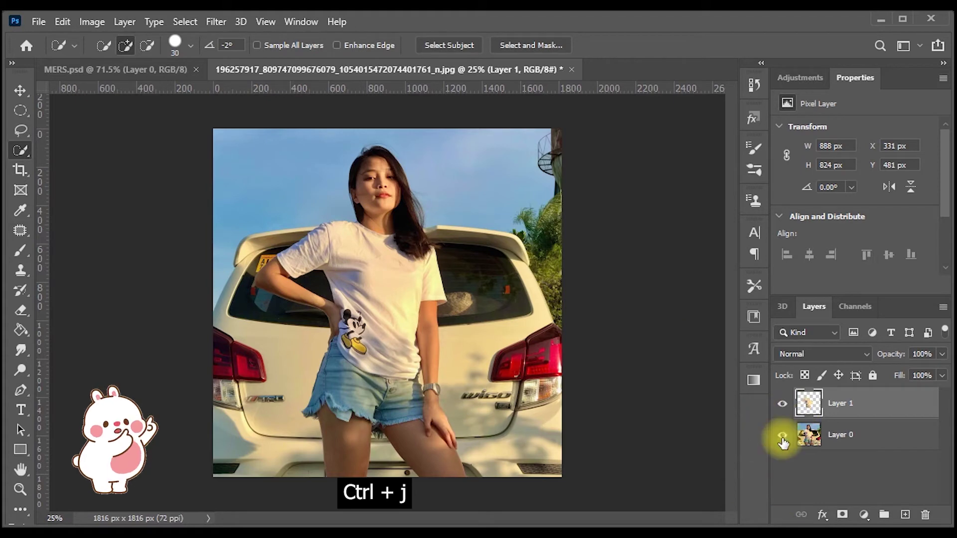
Step: Hide Layer 0 and add a Black & White adjustment with the High Contrast Blue Filter preset
click(782, 437)
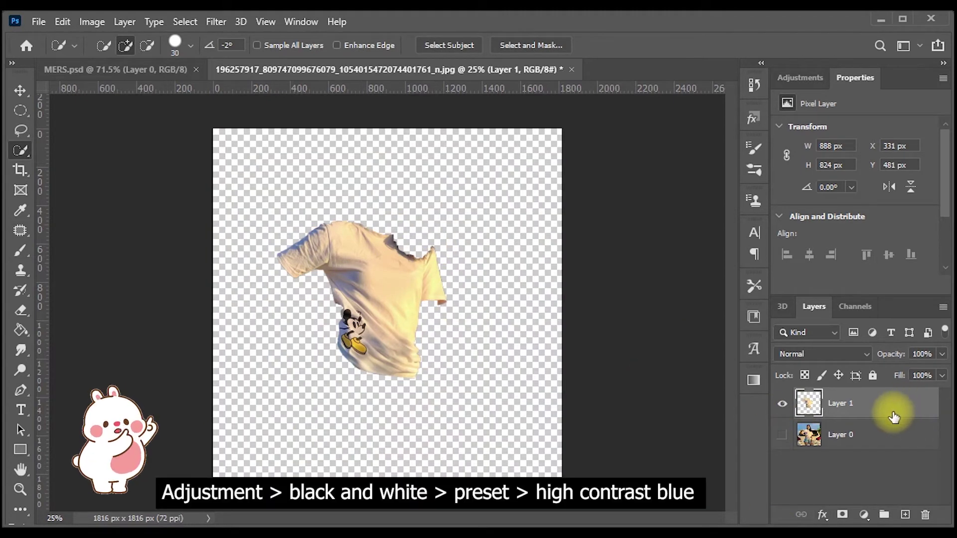
click(800, 77)
click(849, 135)
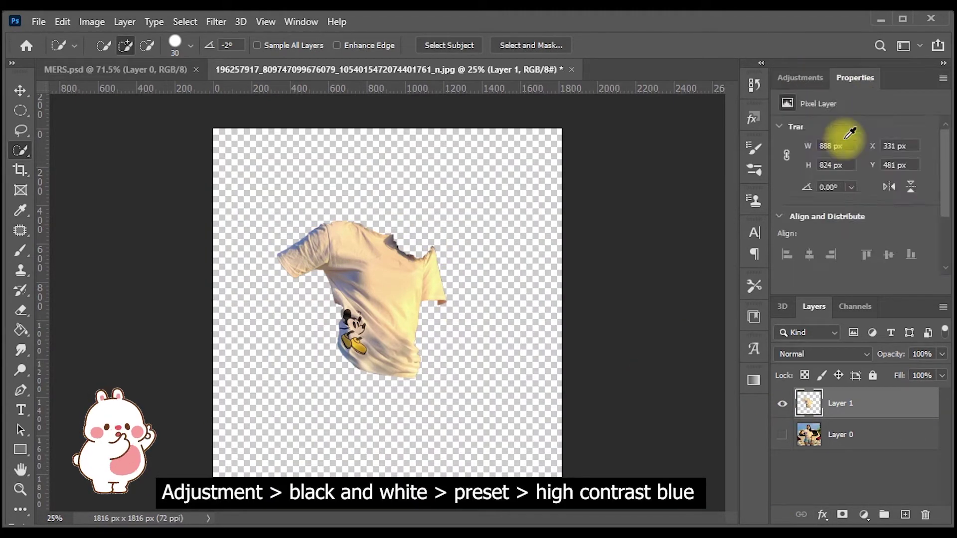
click(849, 129)
click(867, 204)
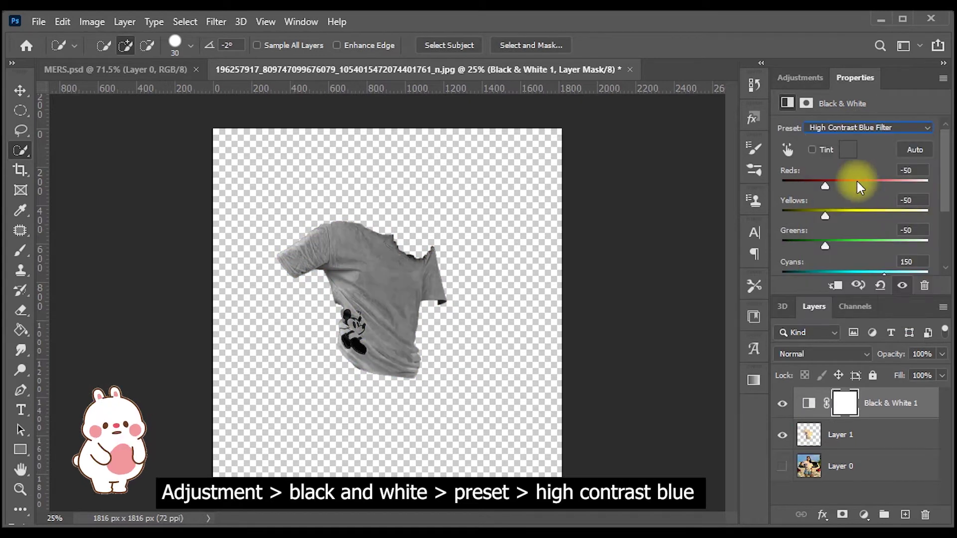
Step: Add a Levels adjustment with the black point raised to 38 for more contrast
click(796, 78)
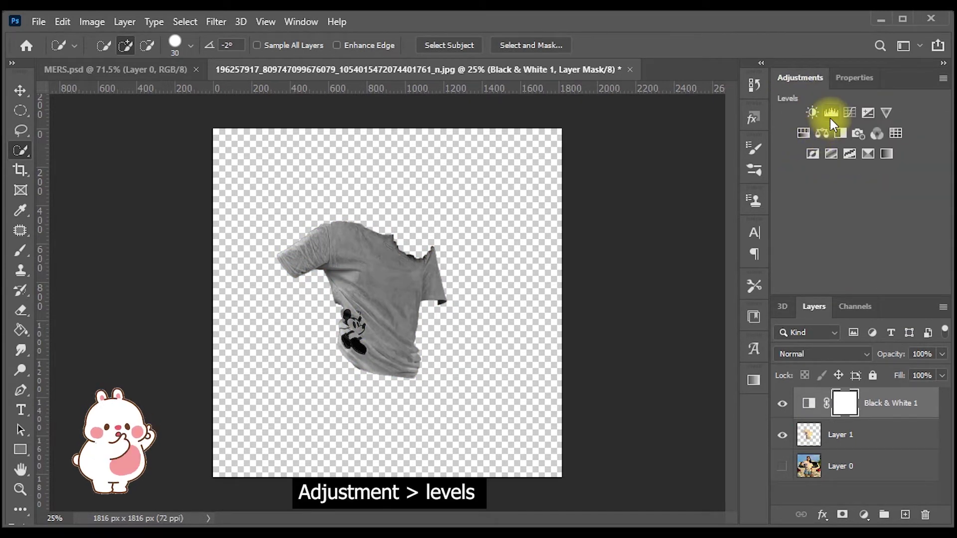
click(830, 115)
drag(930, 240, 890, 241)
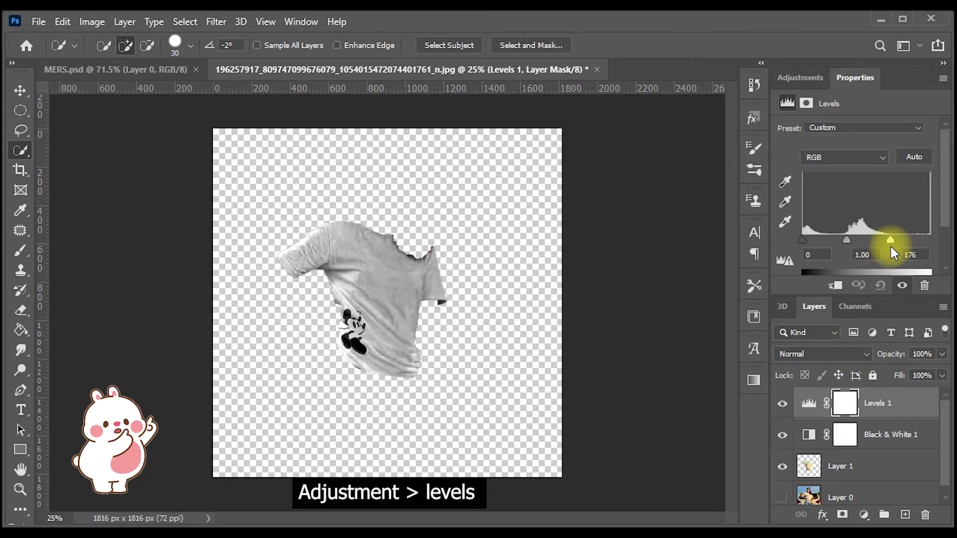
mouse_move(802, 241)
mouse_down()
mouse_move(832, 250)
mouse_move(909, 241)
mouse_up()
drag(840, 241, 824, 238)
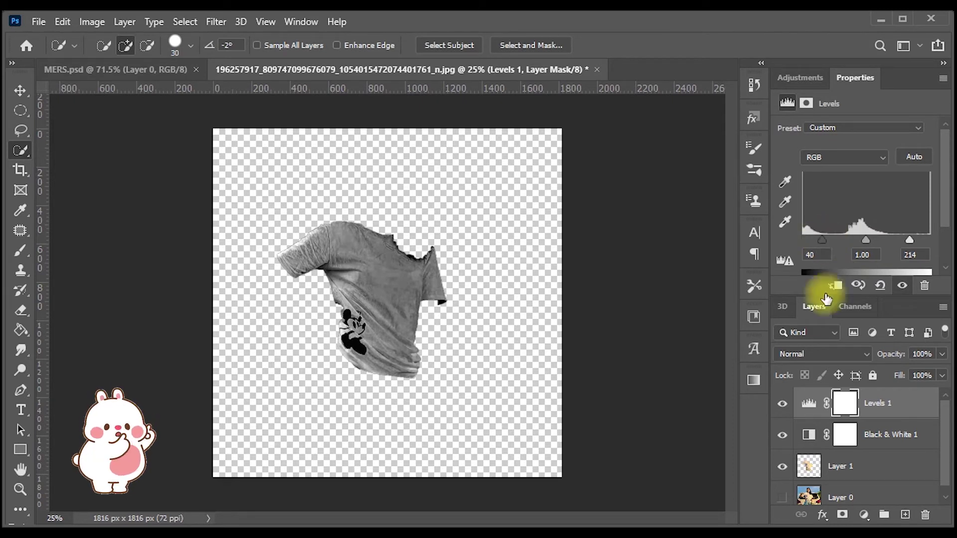
drag(821, 240, 800, 240)
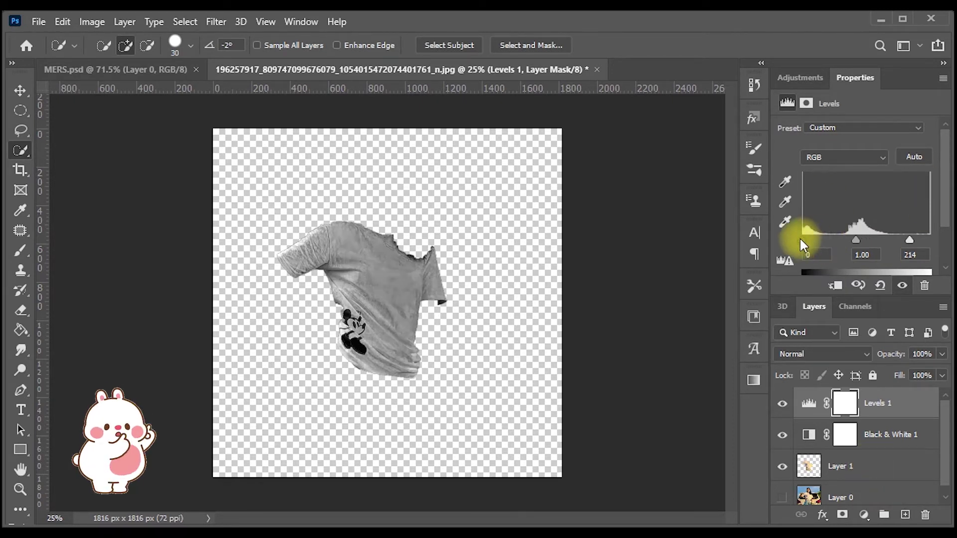
drag(909, 241, 930, 240)
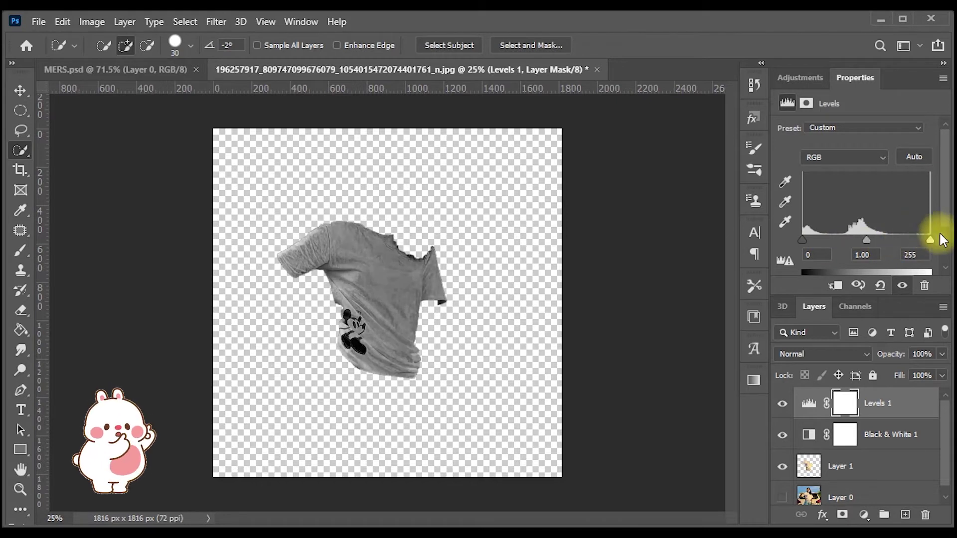
drag(802, 240, 821, 240)
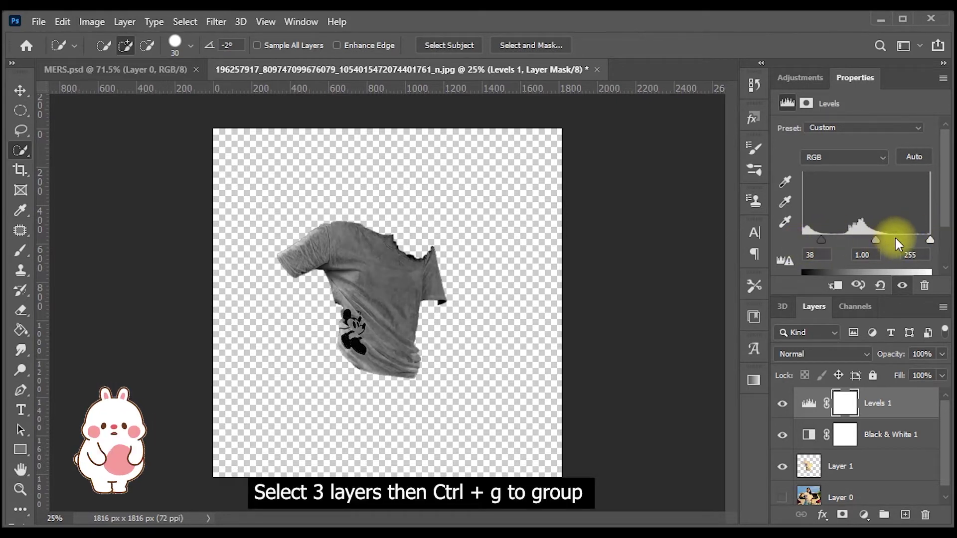
drag(930, 240, 904, 241)
Step: Group the shirt and both adjustments as Group 1, and save as mockup1.psd without replacing mockup.psd
shift+click(897, 463)
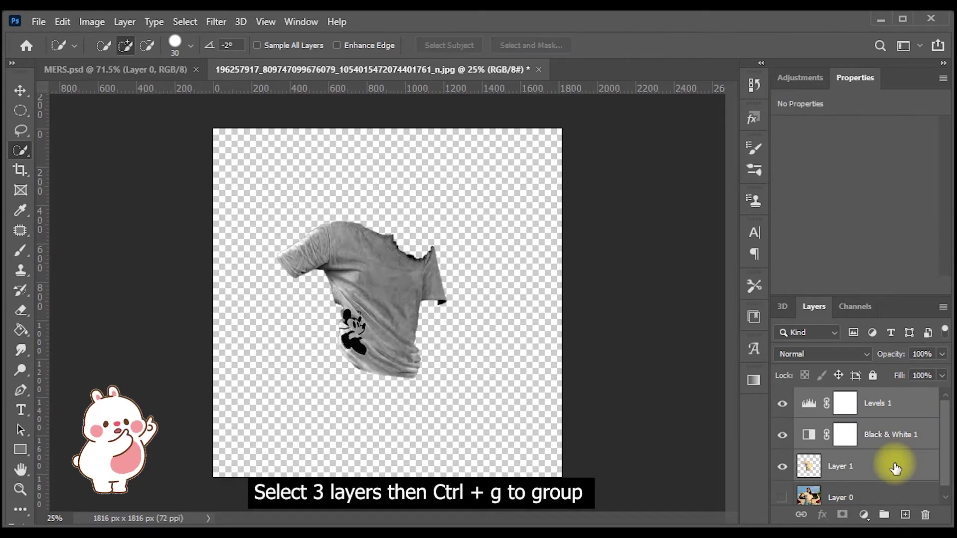
key(ctrl+g)
click(36, 21)
click(86, 205)
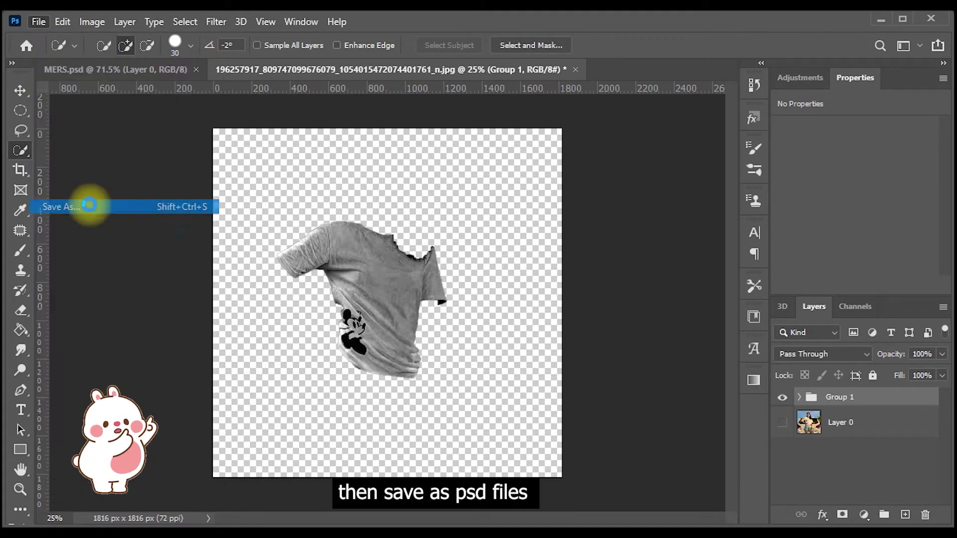
text(mo)
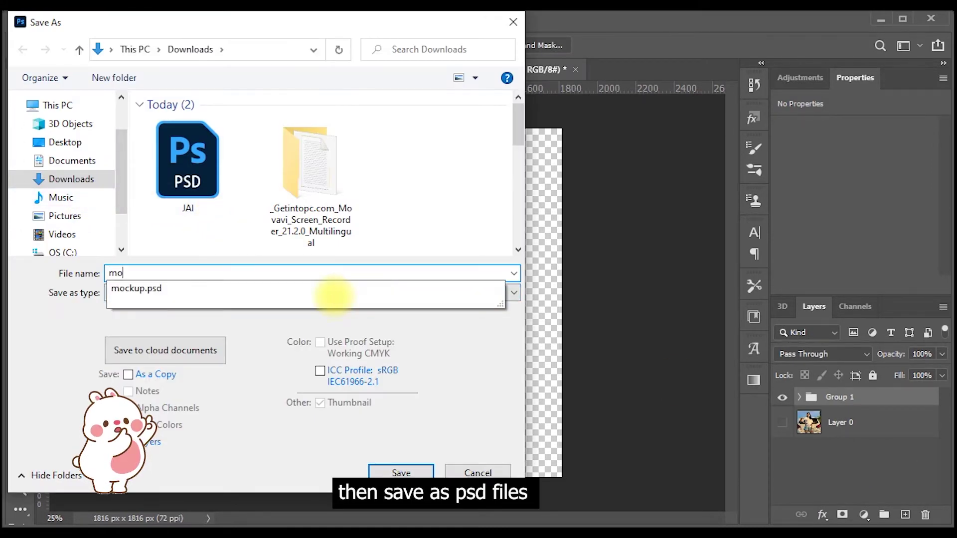
key(BackSpace)
key(BackSpace)
text(mo)
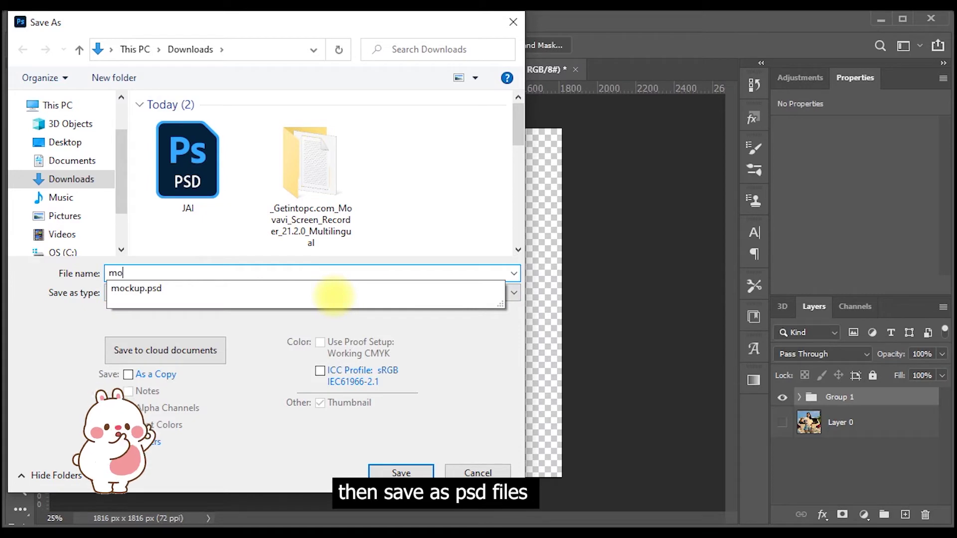
text(cku)
key(BackSpace)
key(BackSpace)
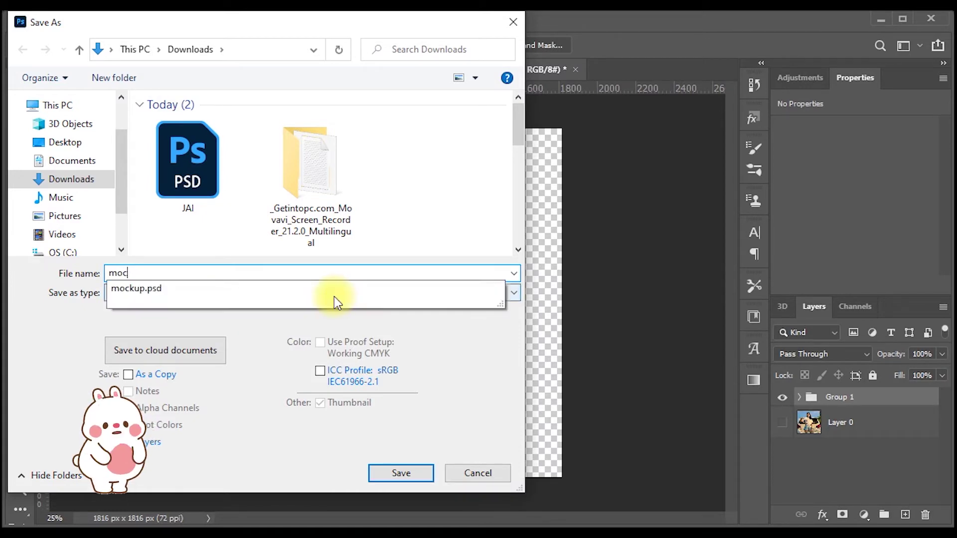
text(kup)
key(Return)
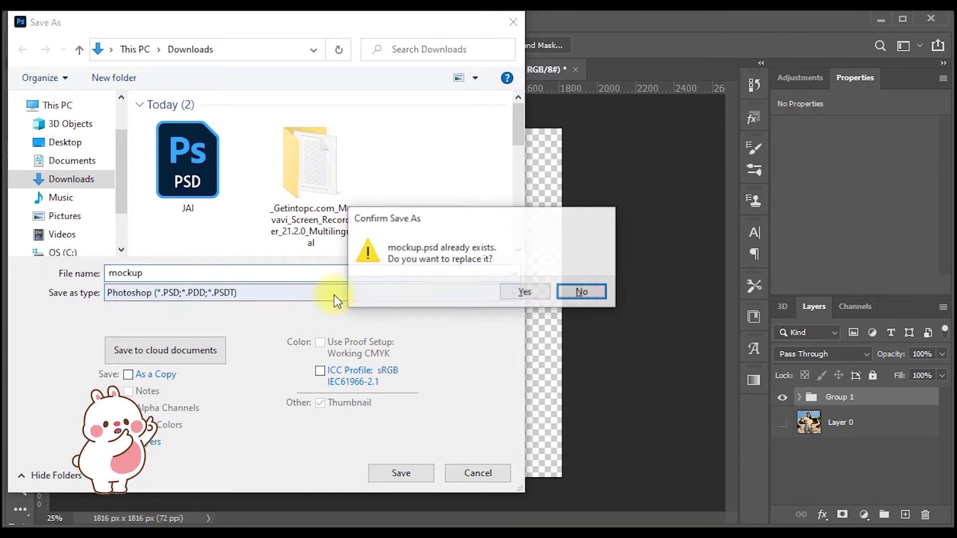
click(581, 292)
text(1)
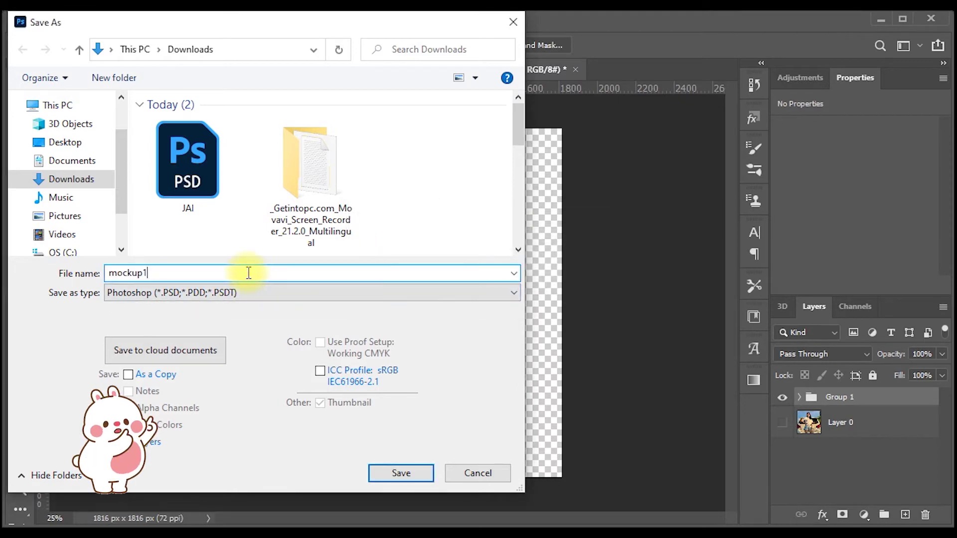
click(394, 479)
Step: Hide Group 1, show the Layer 0 photo, and add a new empty layer above it
click(782, 397)
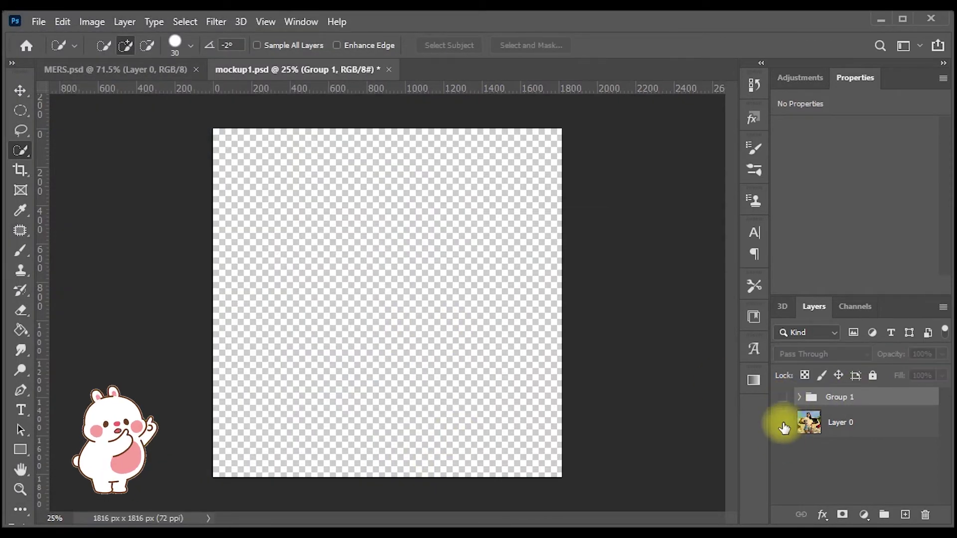
click(782, 423)
click(821, 431)
key(ctrl+plus)
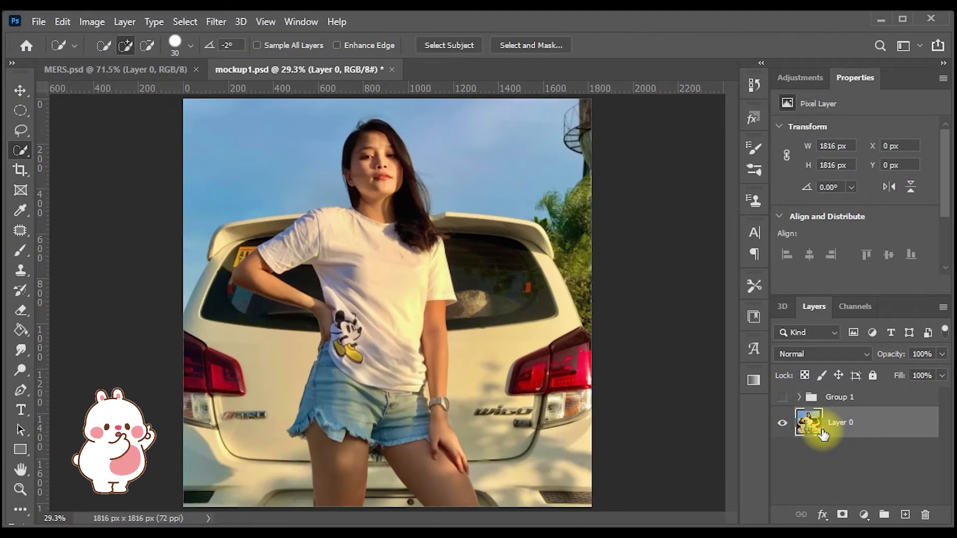
key(ctrl+minus)
click(905, 514)
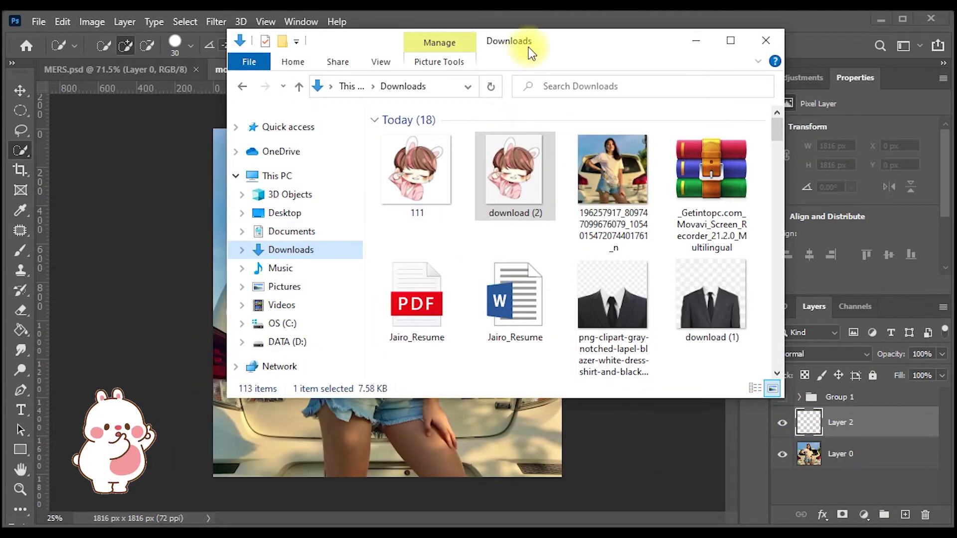
Step: Place cartoon 111 on the shirt chest, scaled to about 23%
drag(527, 47, 865, 54)
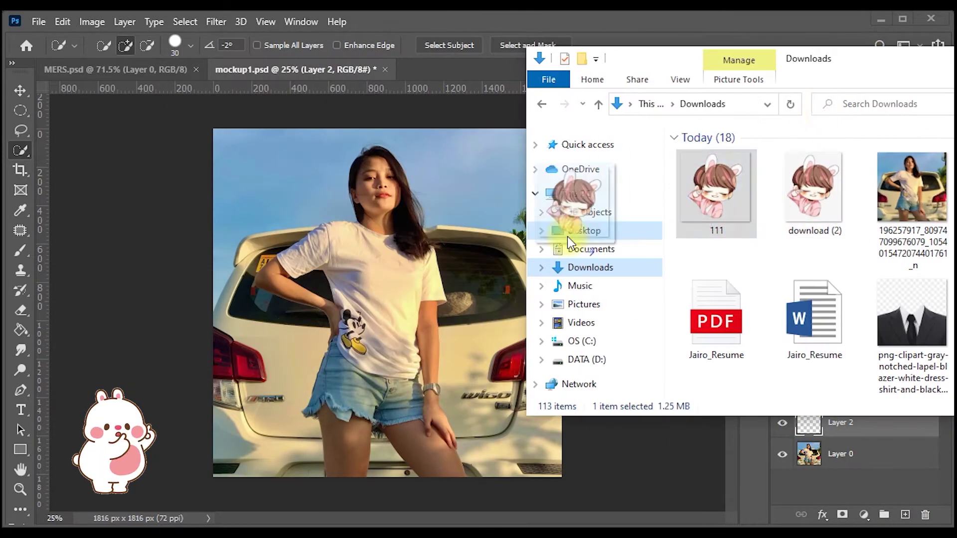
drag(700, 175, 365, 278)
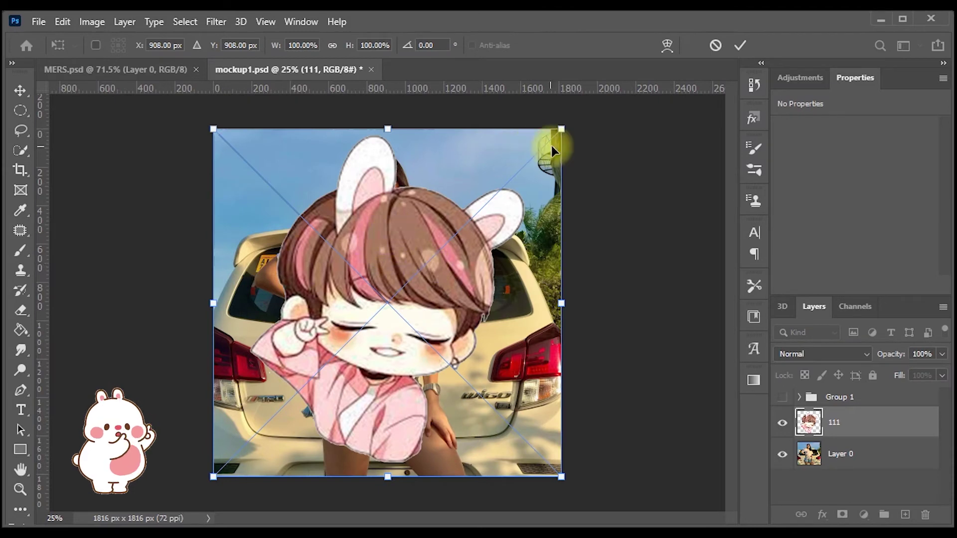
drag(560, 129, 424, 265)
drag(382, 321, 392, 303)
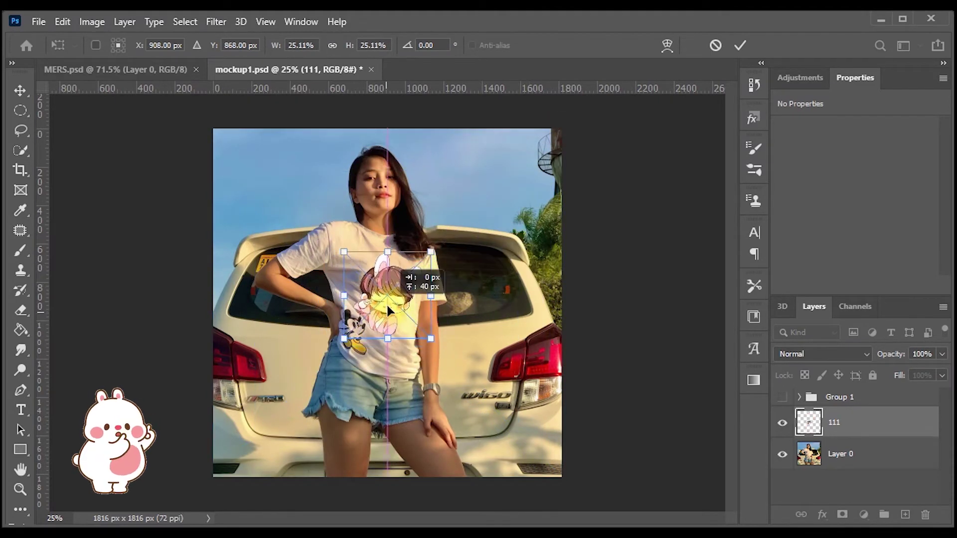
drag(431, 252, 426, 255)
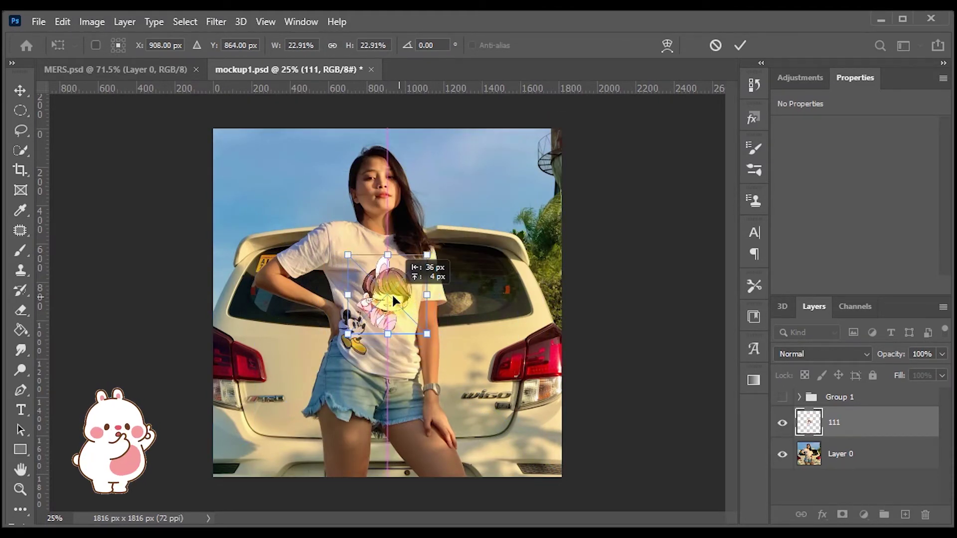
key(Return)
Step: Set cartoon layer 111's blend mode to Multiply
key(w)
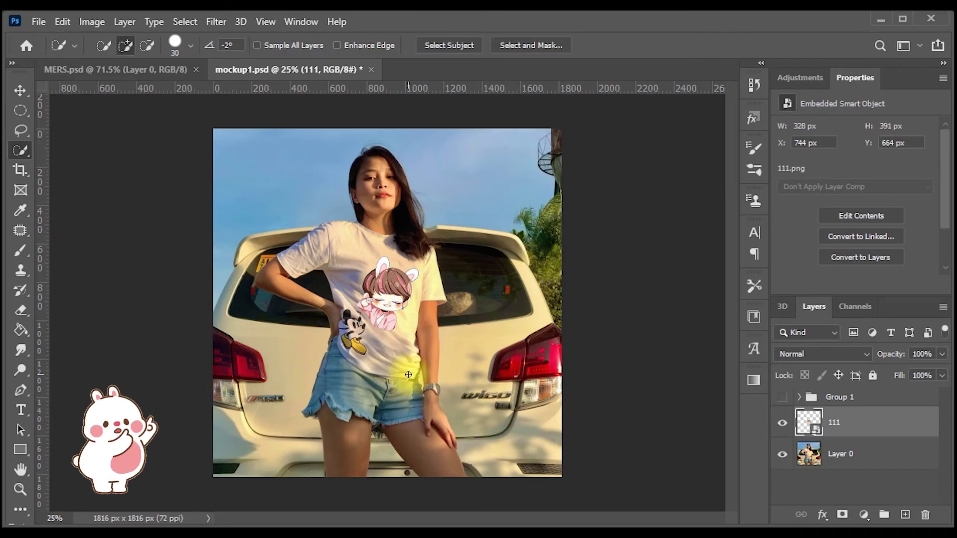
key(ctrl+plus)
scroll(408, 378, up, 2)
scroll(408, 379, up, 1)
scroll(408, 379, down, 1)
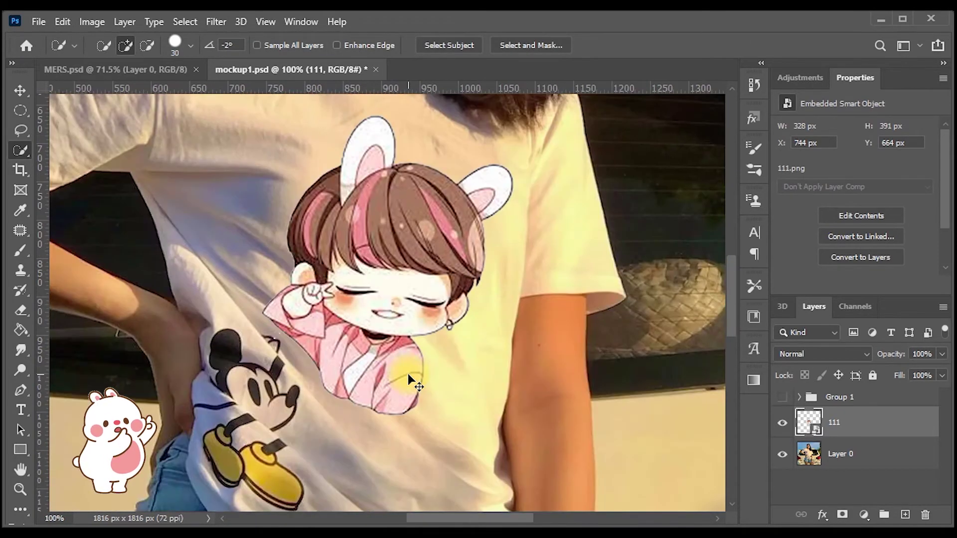
scroll(408, 378, down, 1)
click(822, 354)
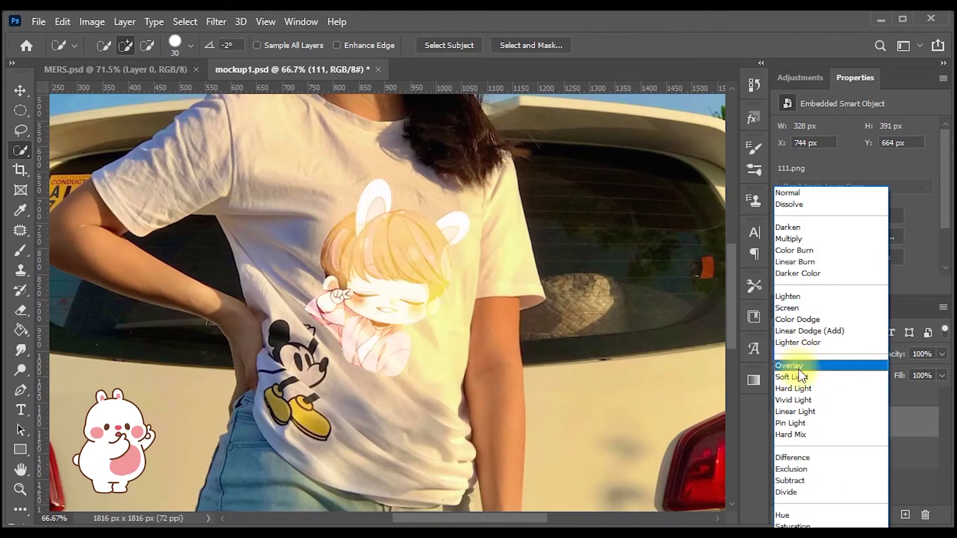
click(822, 239)
Step: Nudge the cartoon slightly right and down, then select the Layer 0 photo
click(20, 90)
drag(378, 277, 387, 282)
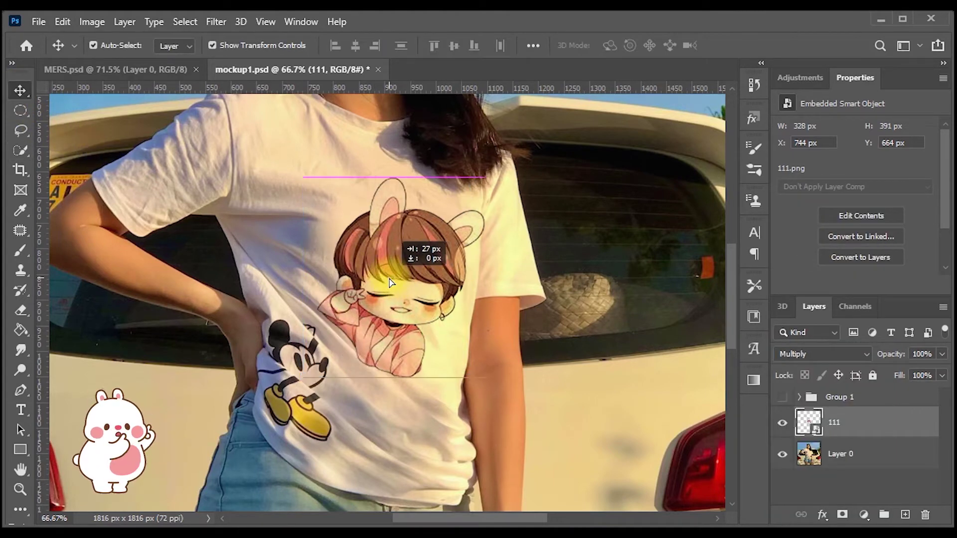
scroll(388, 282, up, 1)
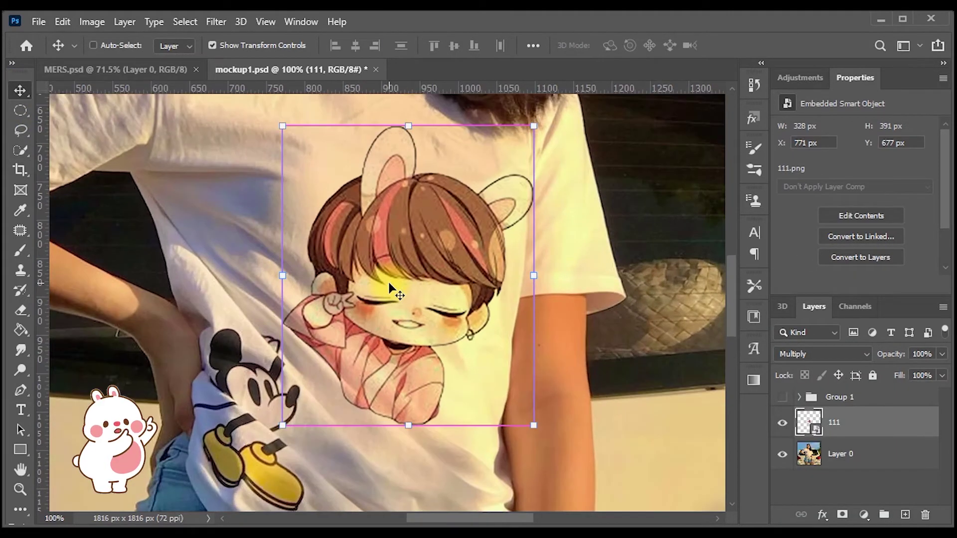
click(596, 328)
click(62, 22)
click(329, 127)
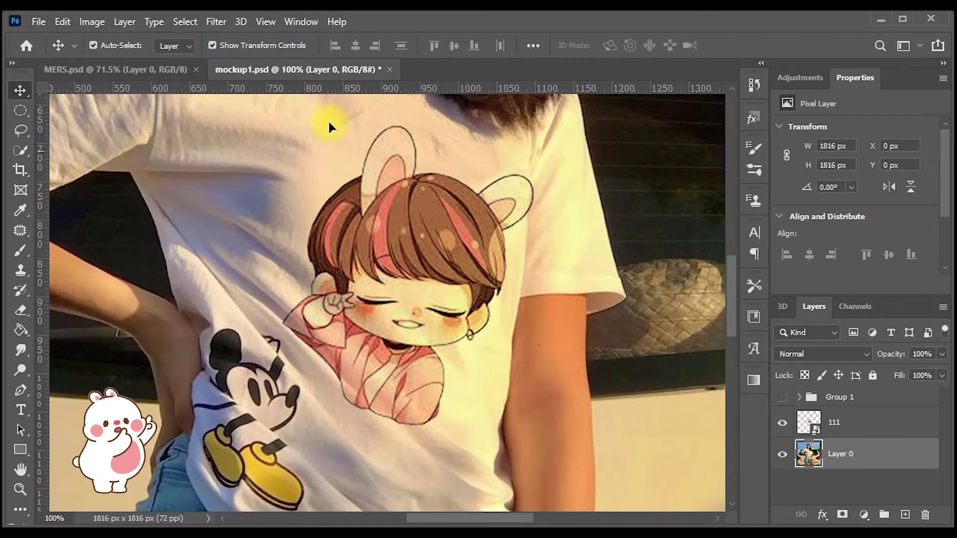
click(215, 22)
Step: Run Displace (scale 10, Stretch To Fit) on Layer 0 with mockup1 as the map
click(434, 222)
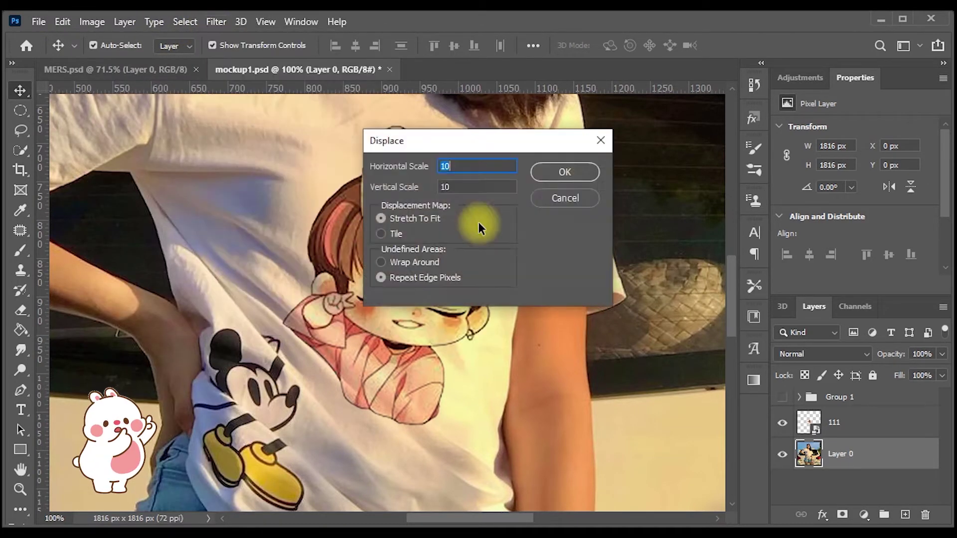
click(558, 172)
click(186, 156)
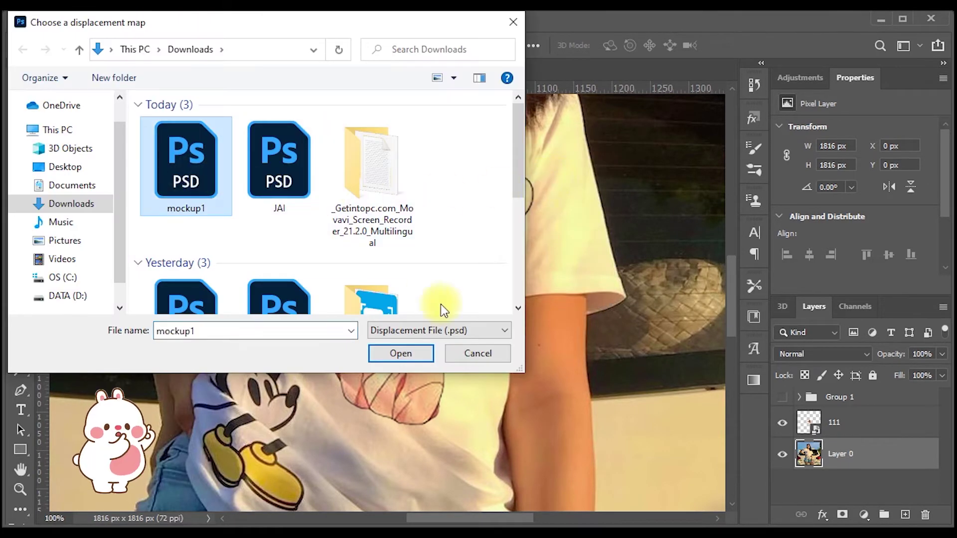
click(402, 355)
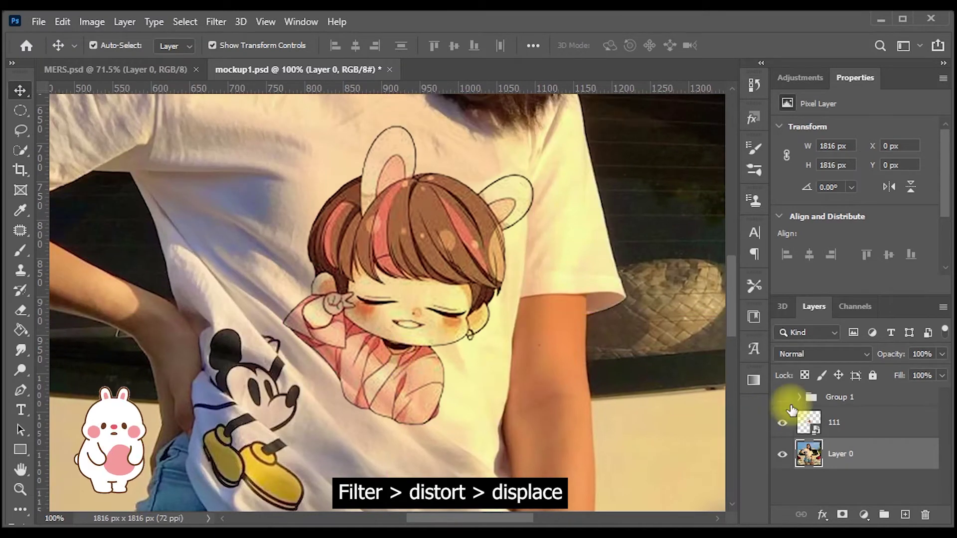
Step: Apply Displace to cartoon layer 111 using mockup1.psd as the displacement map
click(848, 421)
click(216, 21)
mouse_move(230, 224)
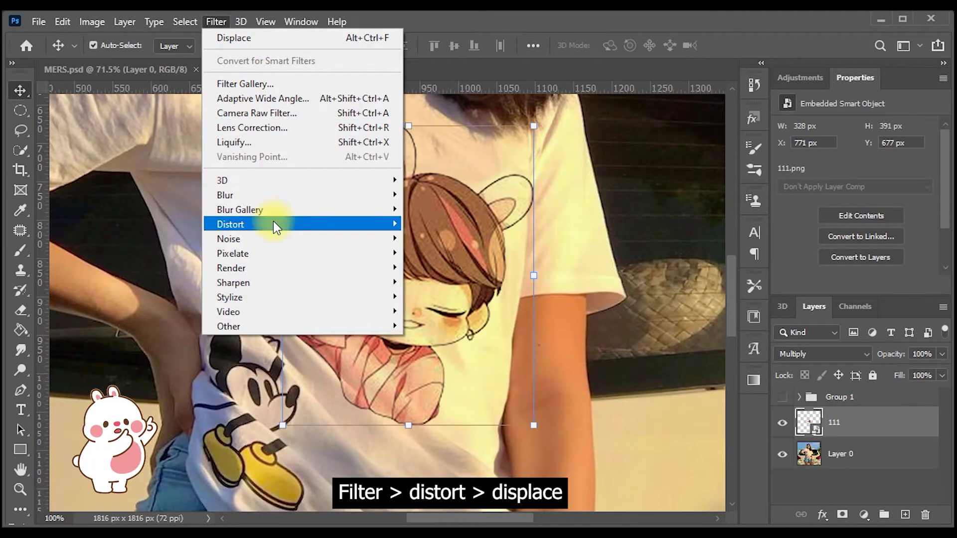
click(450, 222)
click(582, 172)
click(186, 156)
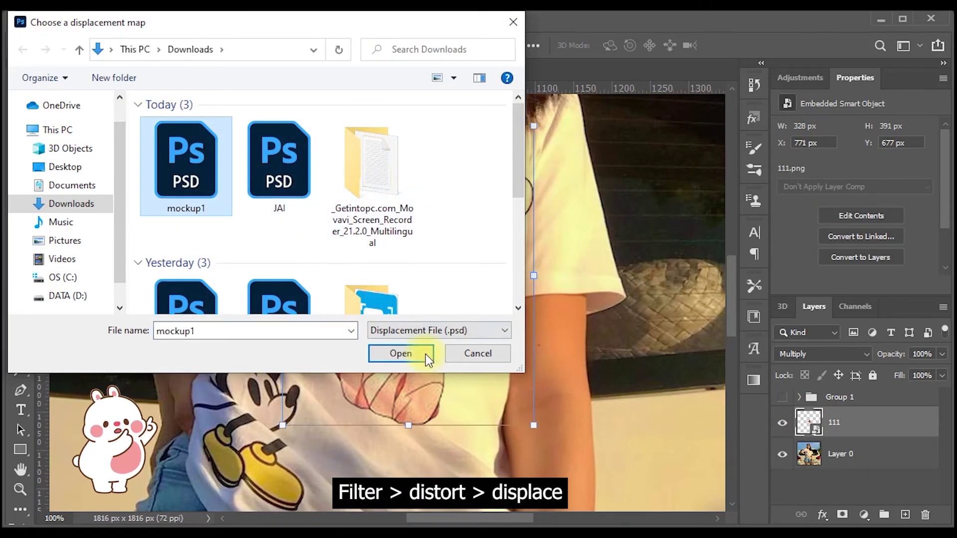
click(425, 354)
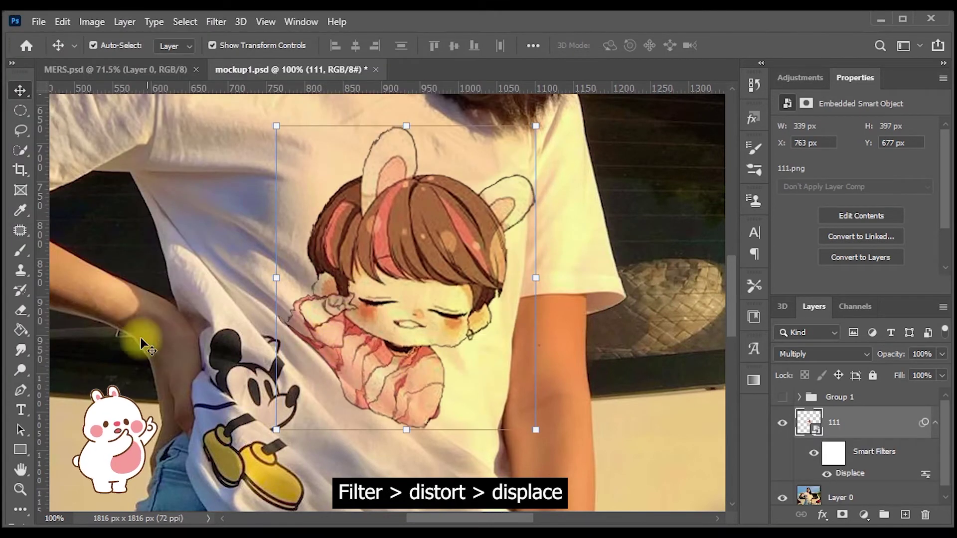
key(ctrl+plus)
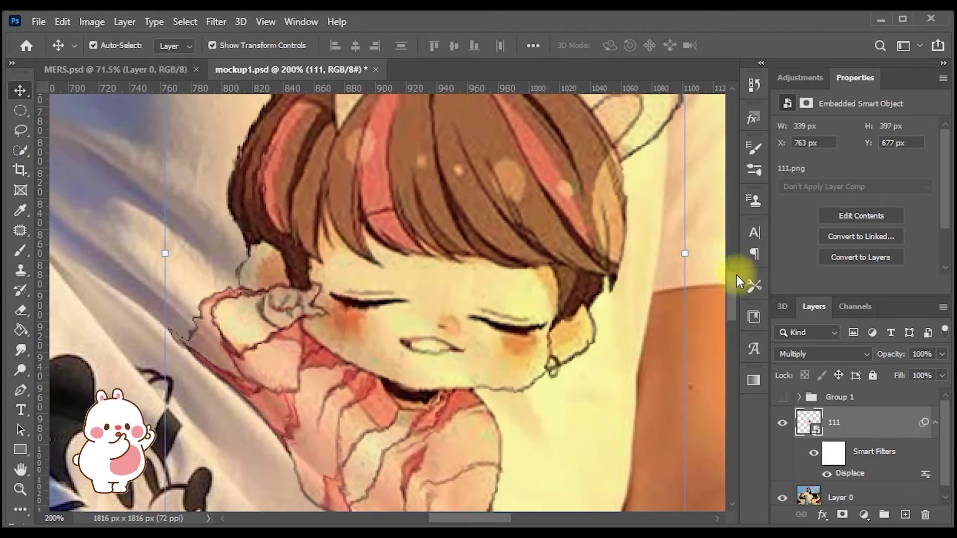
Step: Inspect the warped cartoon up close, then zoom out to fit and deselect
click(723, 297)
scroll(503, 349, down, 3)
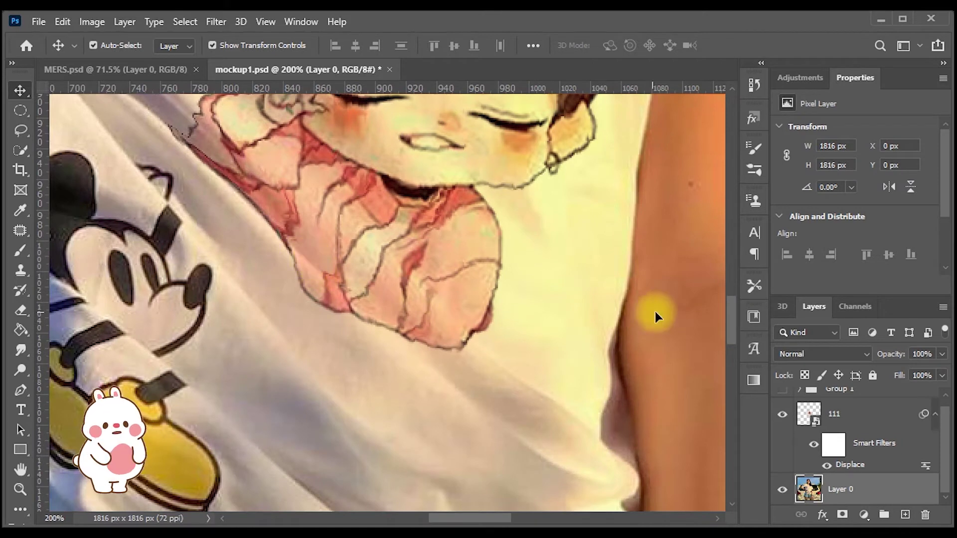
drag(731, 319, 731, 289)
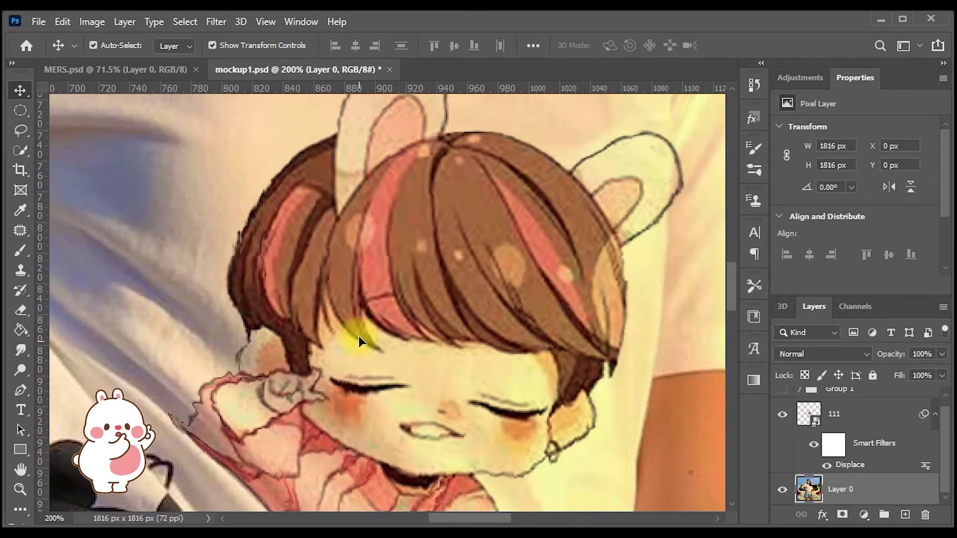
key(ctrl+0)
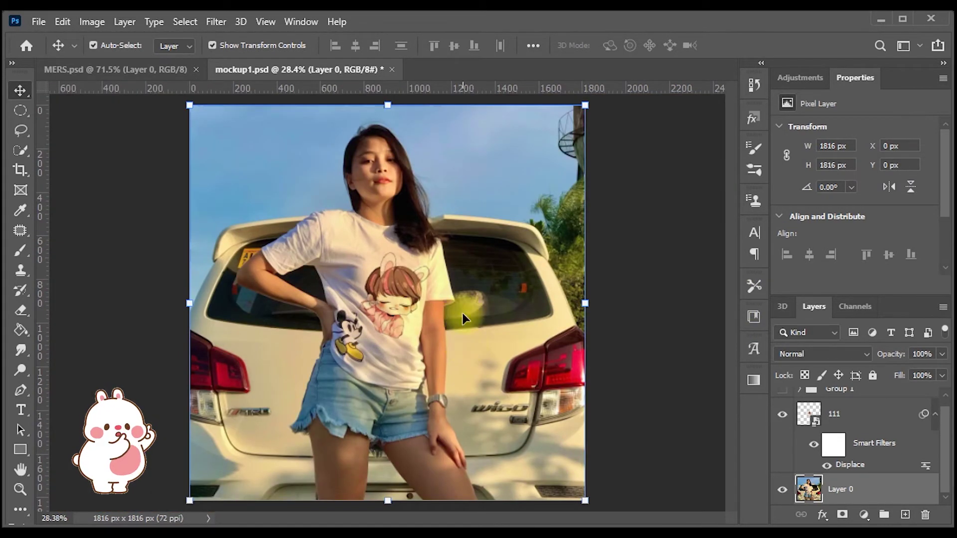
click(653, 311)
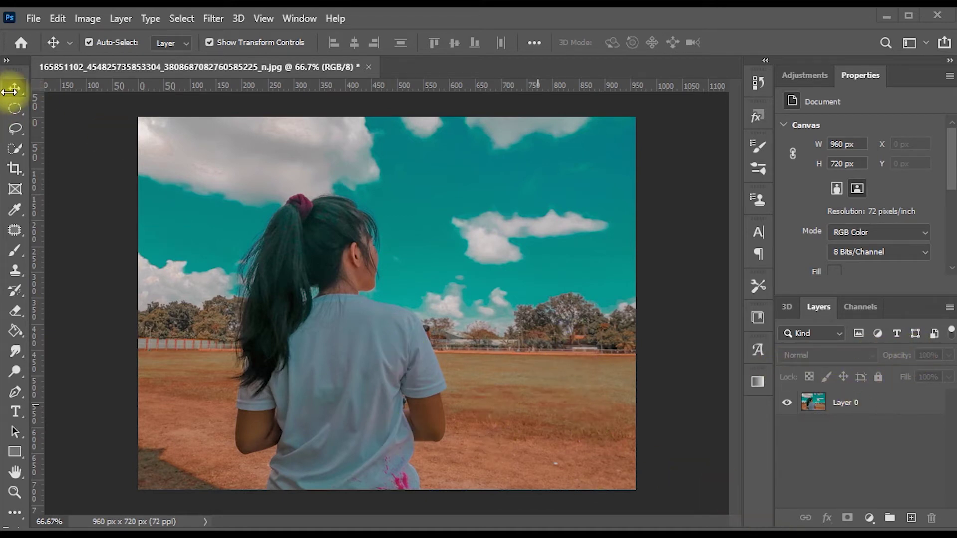
Step: Copy the girl's Quick-Selected white T-shirt to its own layer and hide the original photo
click(840, 402)
click(15, 150)
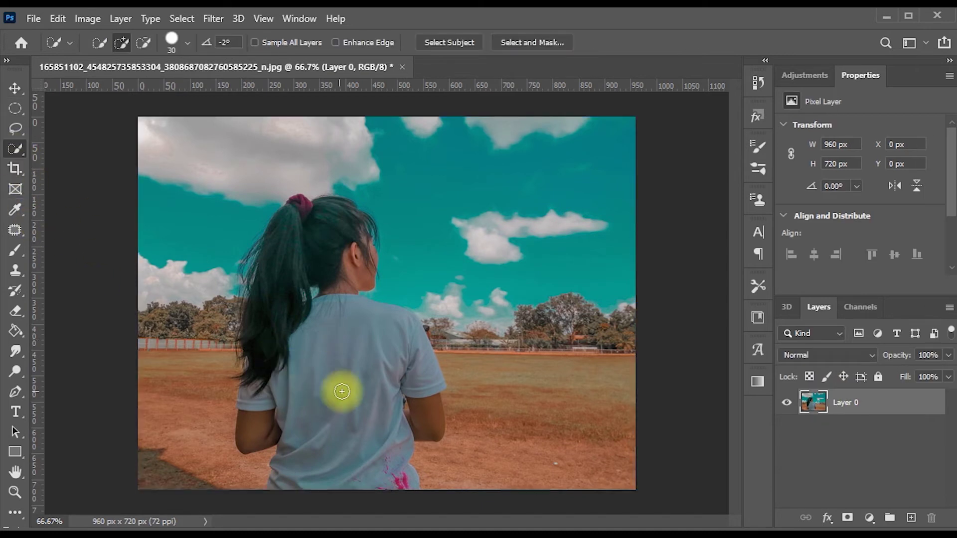
mouse_move(336, 391)
mouse_down()
mouse_move(357, 327)
mouse_move(274, 398)
mouse_move(394, 375)
mouse_up()
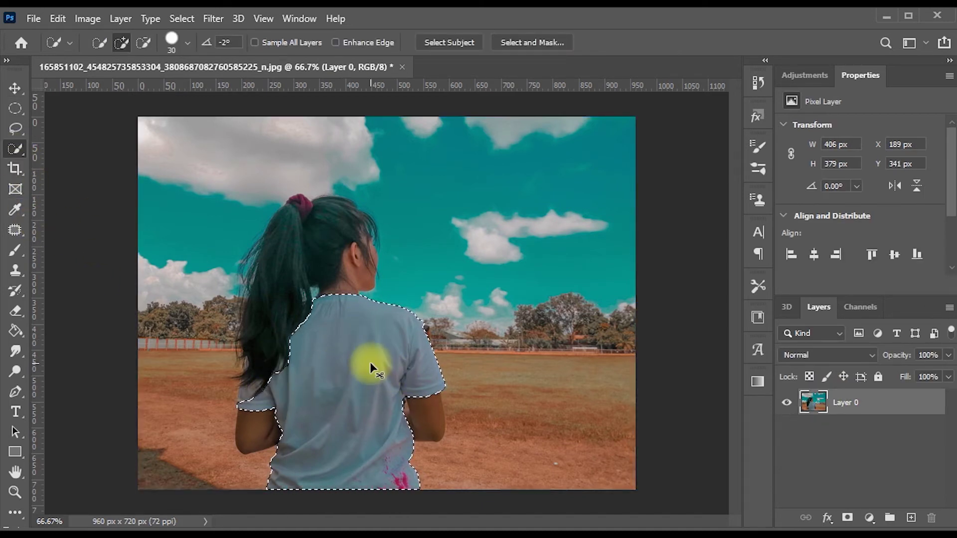
key(ctrl+j)
click(777, 432)
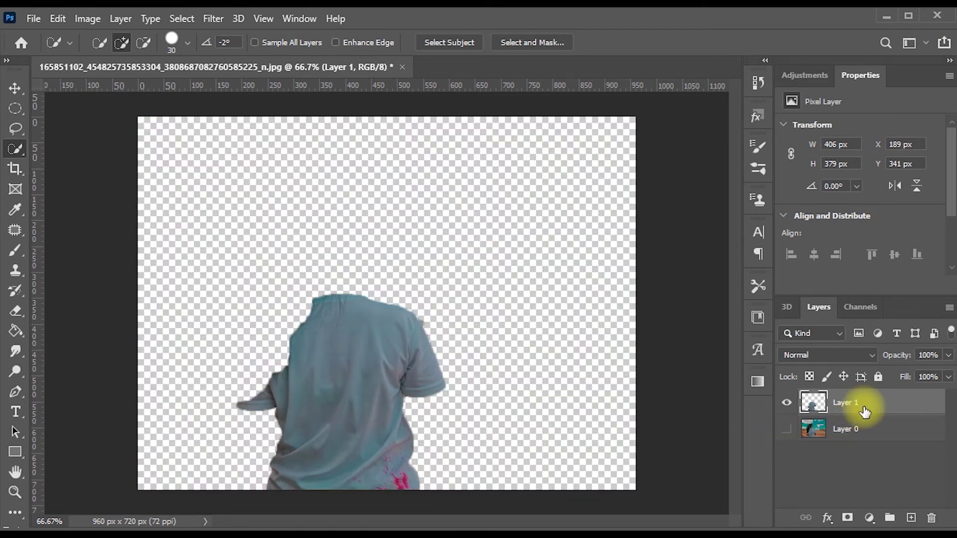
Step: Add a High Contrast Blue Filter Black & White adjustment and a contrast-boosting Levels adjustment
click(815, 77)
click(842, 130)
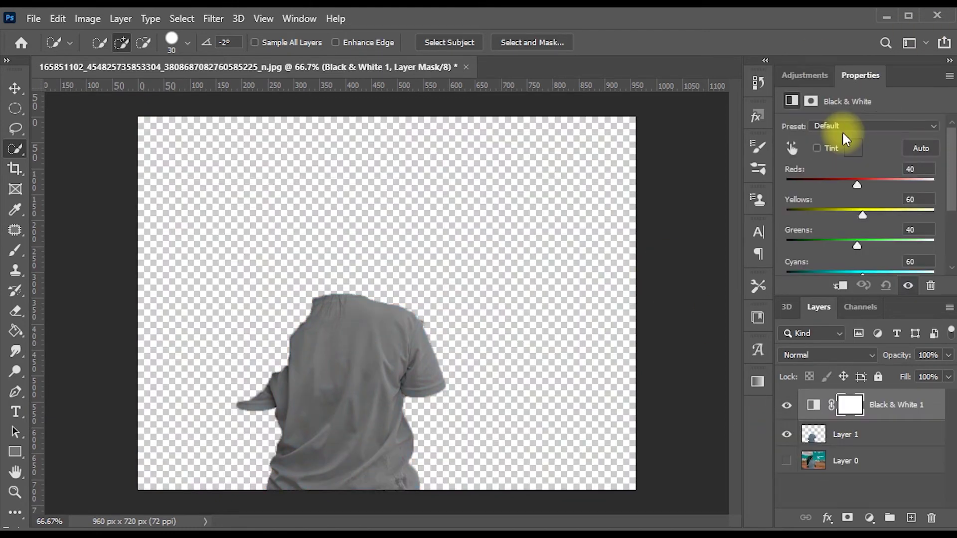
click(862, 201)
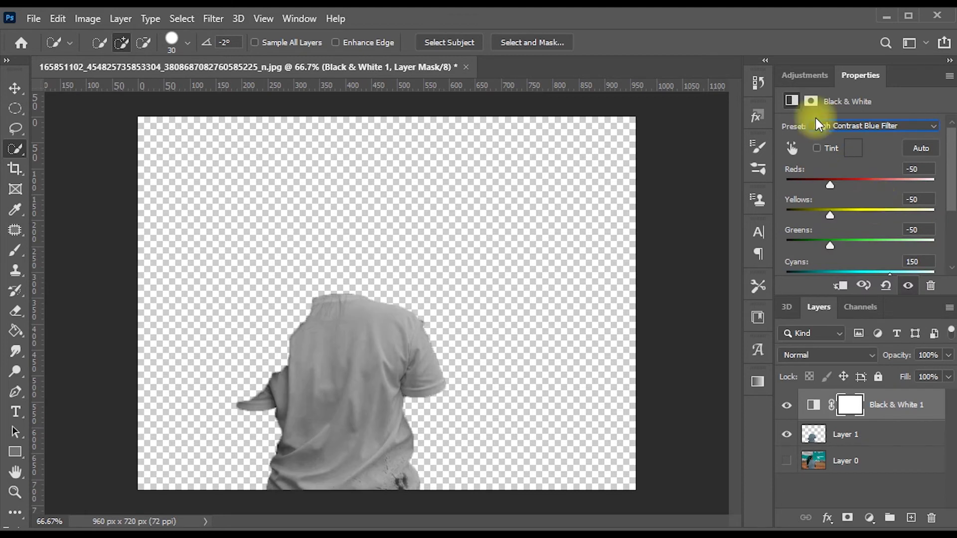
click(796, 73)
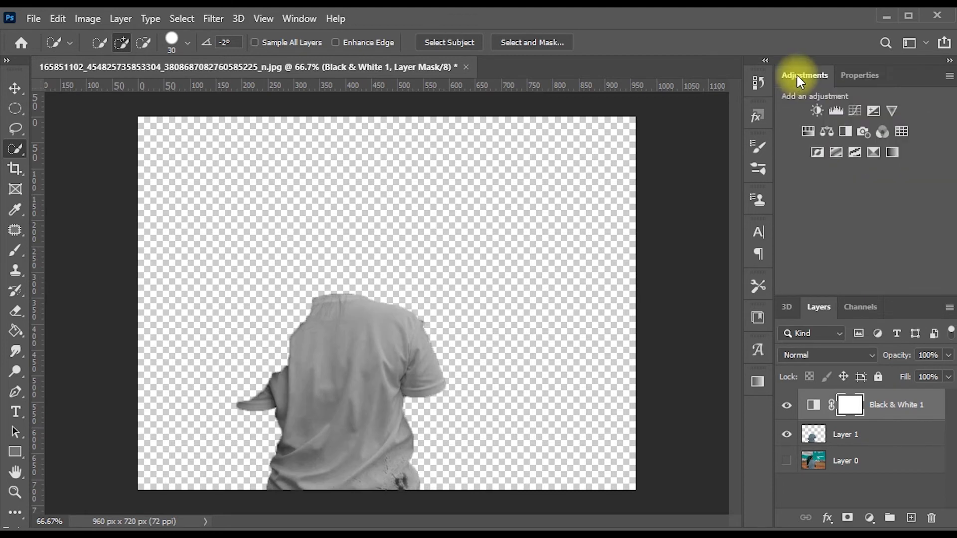
click(836, 111)
drag(812, 241, 846, 241)
drag(935, 241, 904, 240)
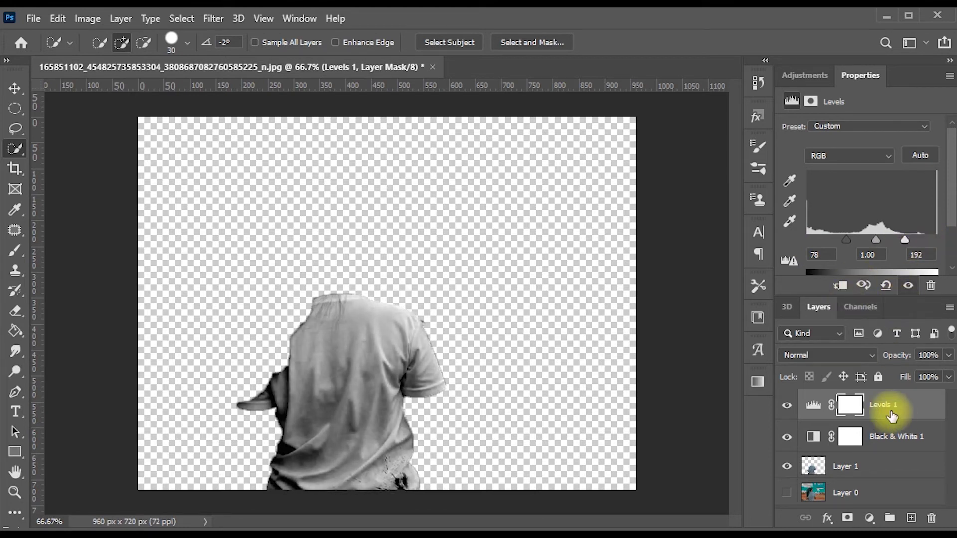
Step: Group the shirt with its adjustments and save as mockup.psd, replacing the existing file
shift+click(879, 466)
key(ctrl+g)
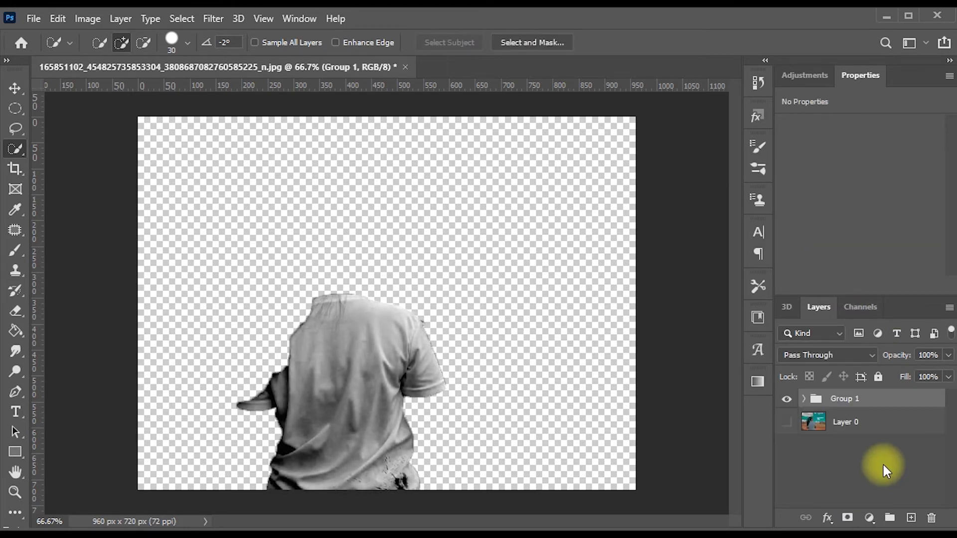
click(28, 19)
click(123, 204)
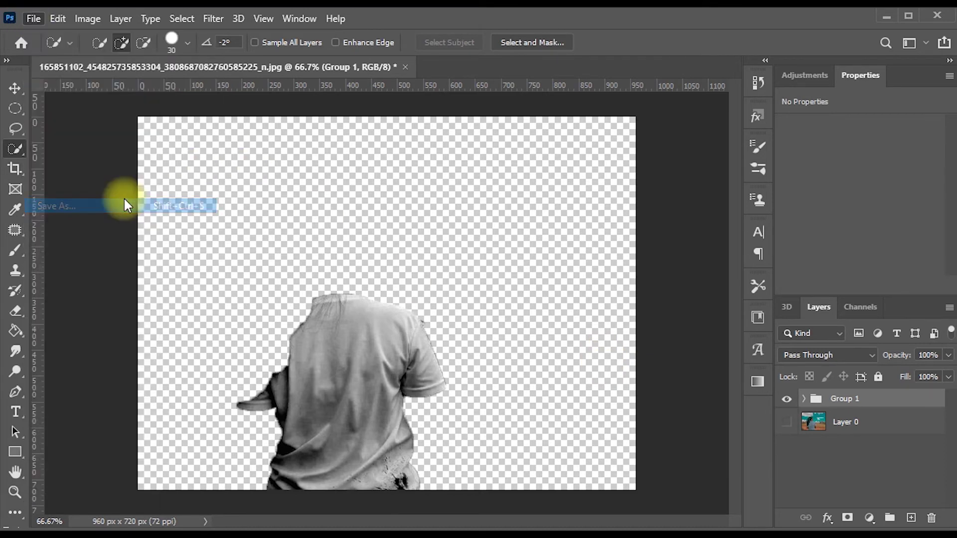
click(174, 120)
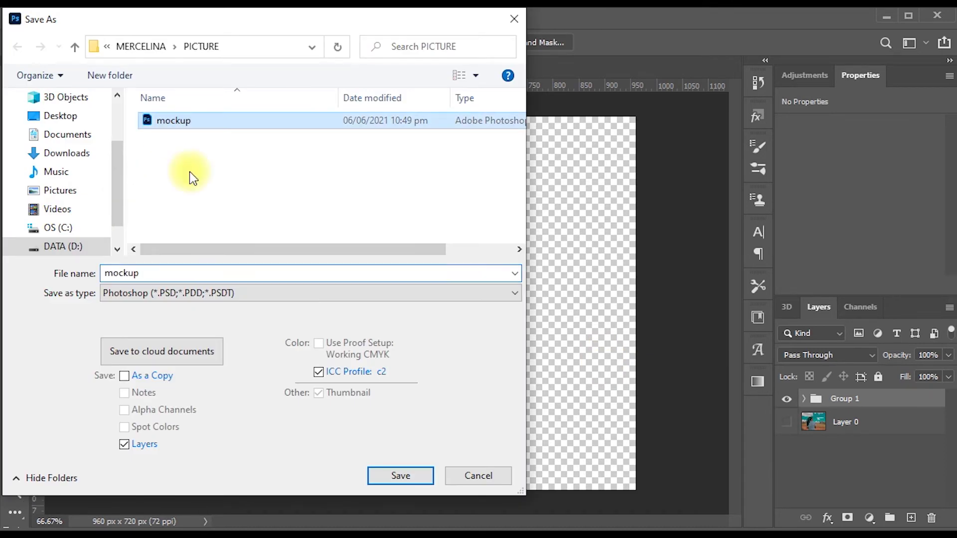
click(417, 476)
click(522, 293)
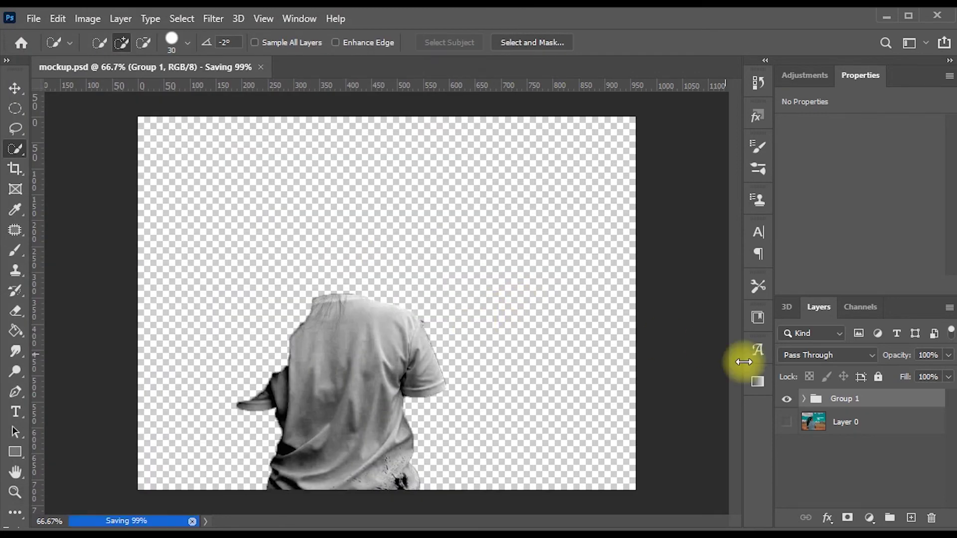
Step: Hide the grey shirt group and show the original photo layer again
click(786, 398)
click(786, 422)
click(812, 422)
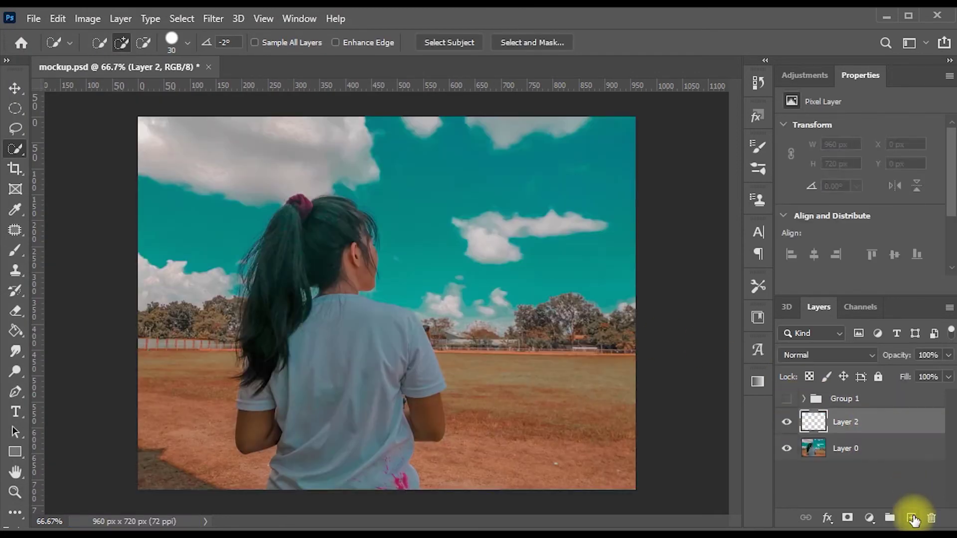
Step: Place the Attack on Titan wings PNG from Downloads on the shirt back, scaled to 84.44%
key(alt+Tab)
drag(373, 37, 626, 37)
click(241, 247)
drag(780, 121, 800, 161)
drag(620, 318, 348, 447)
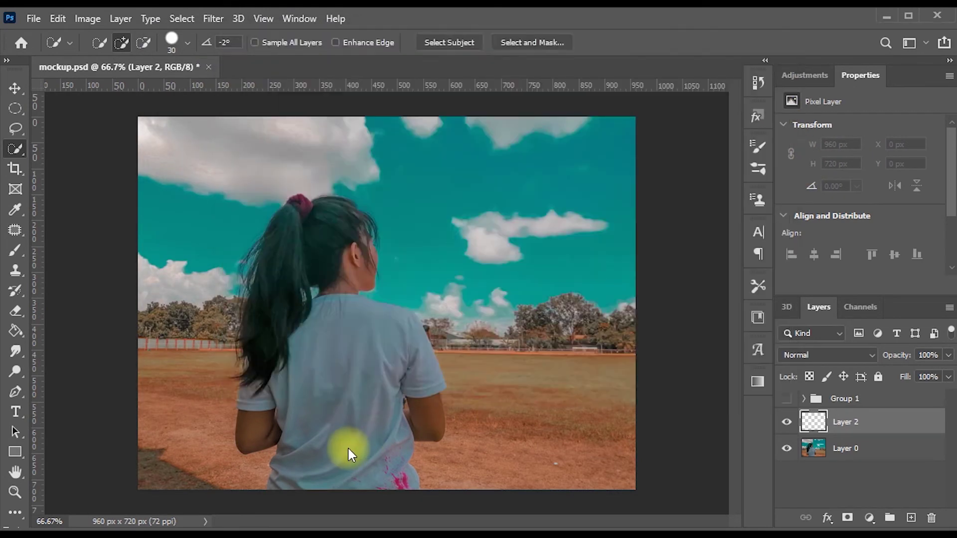
drag(381, 305, 348, 380)
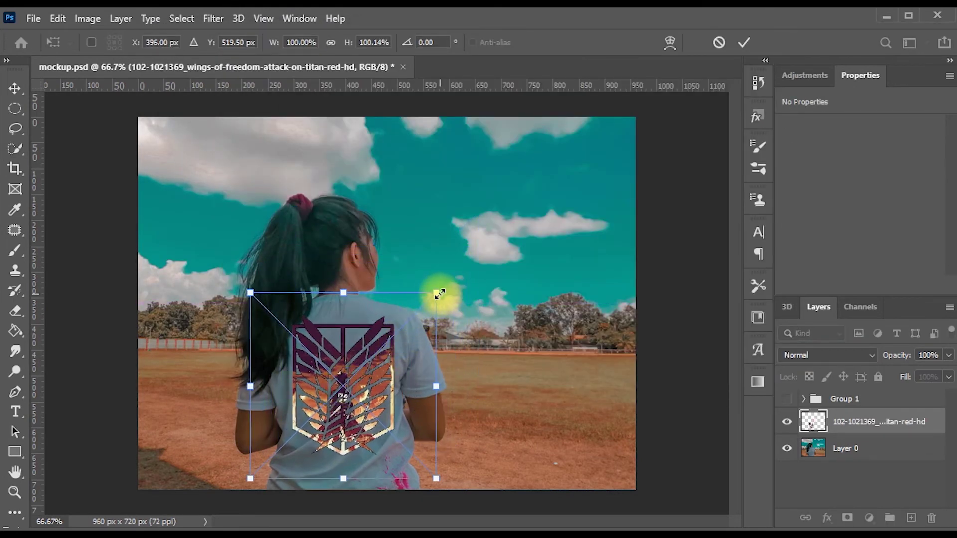
drag(439, 293, 407, 322)
drag(345, 389, 356, 378)
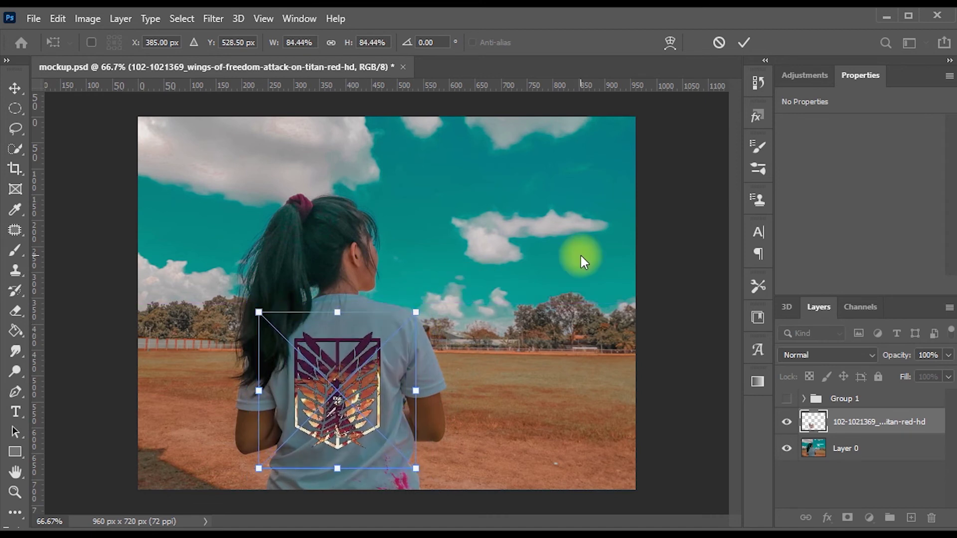
key(Return)
key(w)
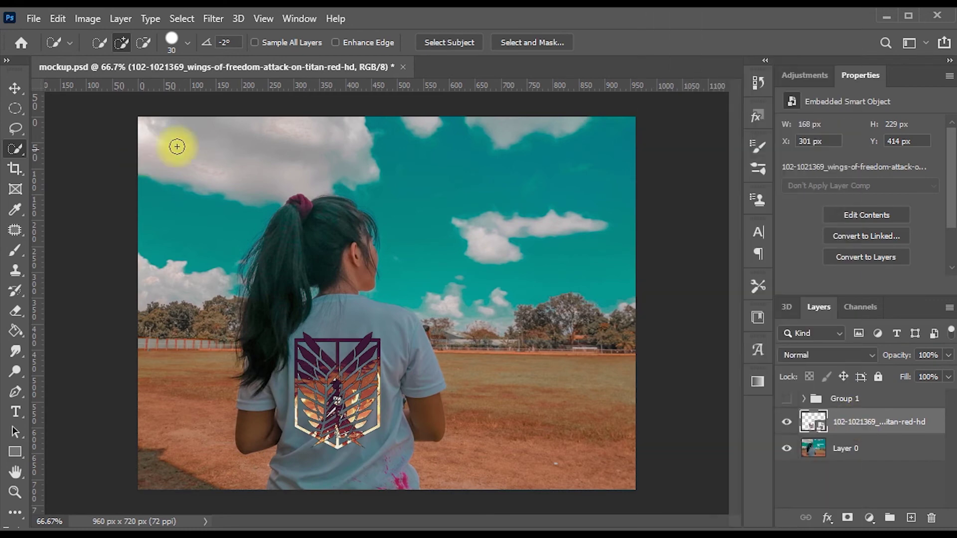
Step: Displace the wings emblem at scale 10 using mockup.psd as the map, then set its blend mode to Multiply
click(223, 19)
click(421, 222)
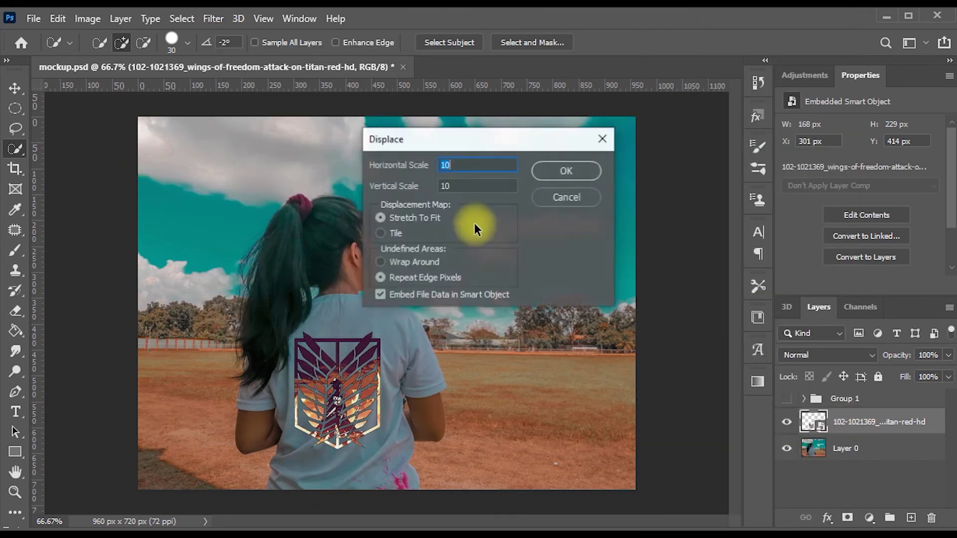
click(567, 171)
click(172, 120)
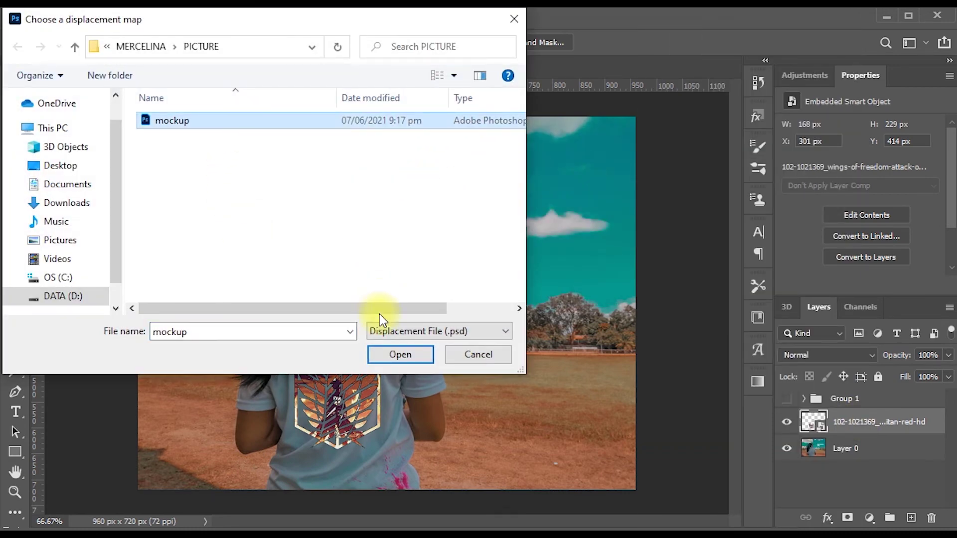
click(400, 354)
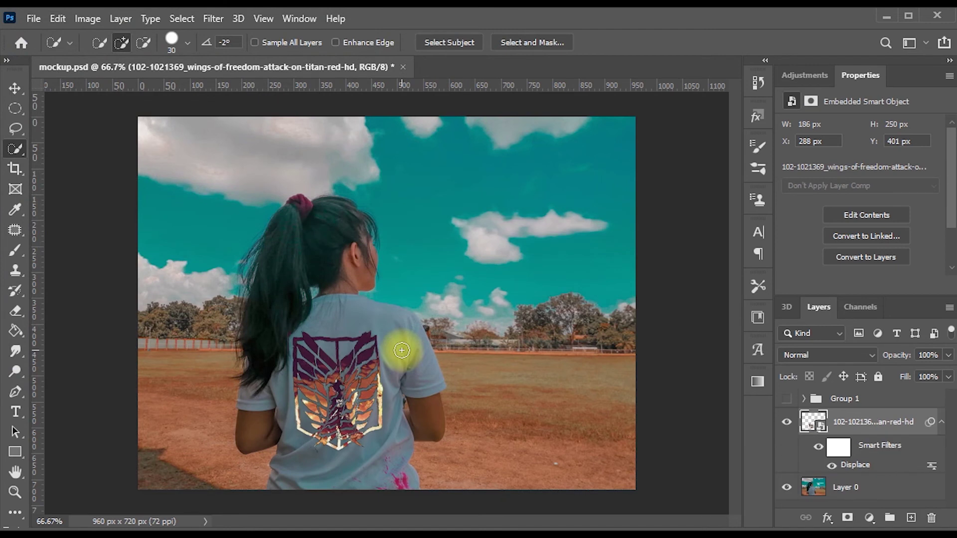
click(846, 356)
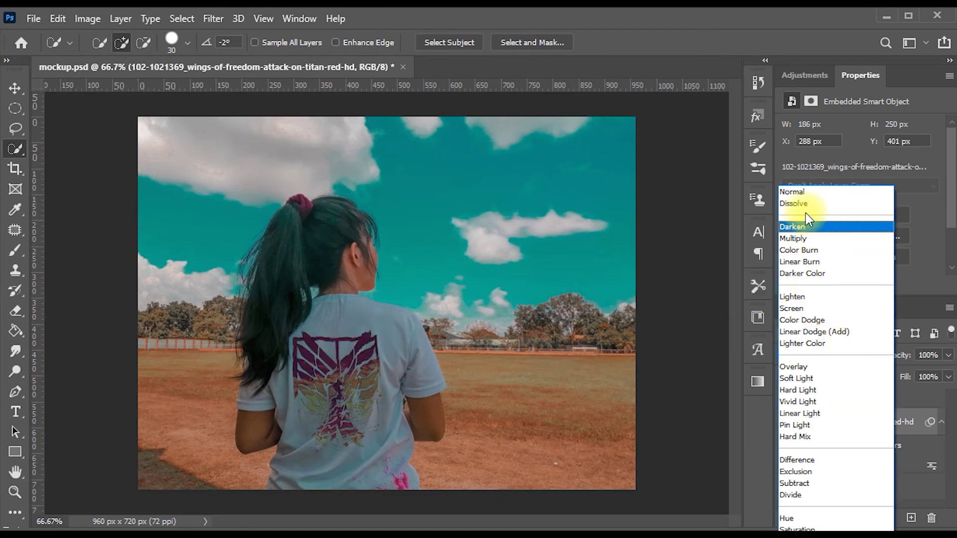
click(822, 240)
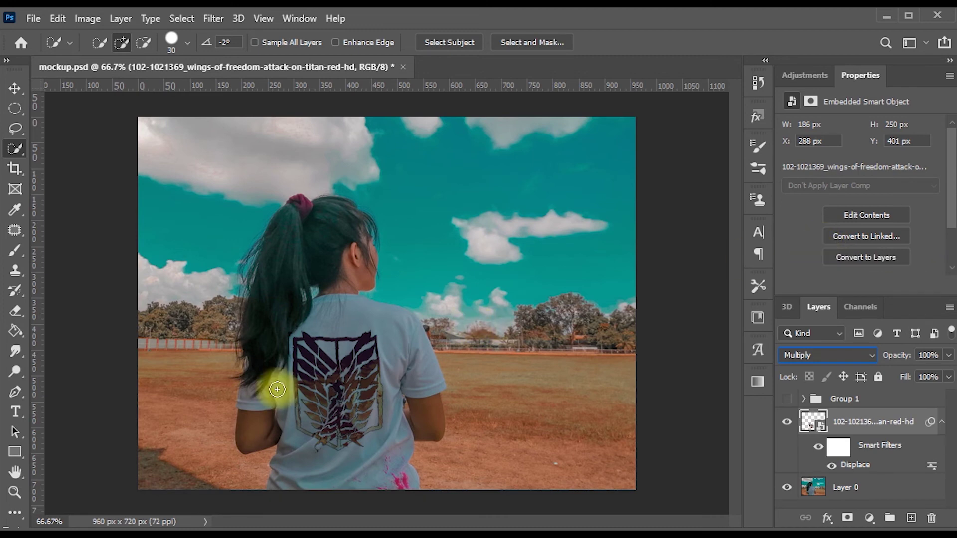
scroll(408, 373, up, 2)
scroll(409, 373, up, 1)
scroll(734, 315, down, 5)
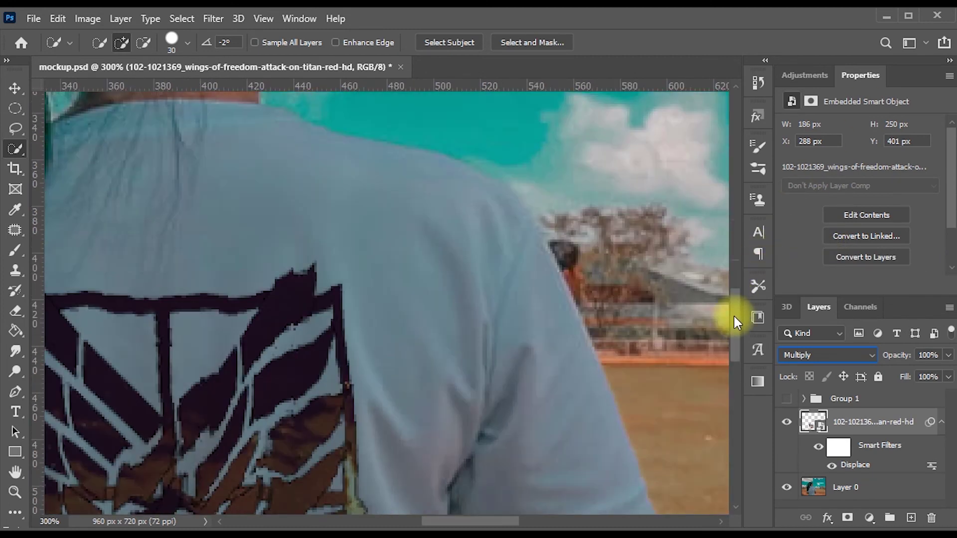
scroll(542, 455, down, 4)
scroll(533, 456, left, 2)
scroll(523, 458, left, 5)
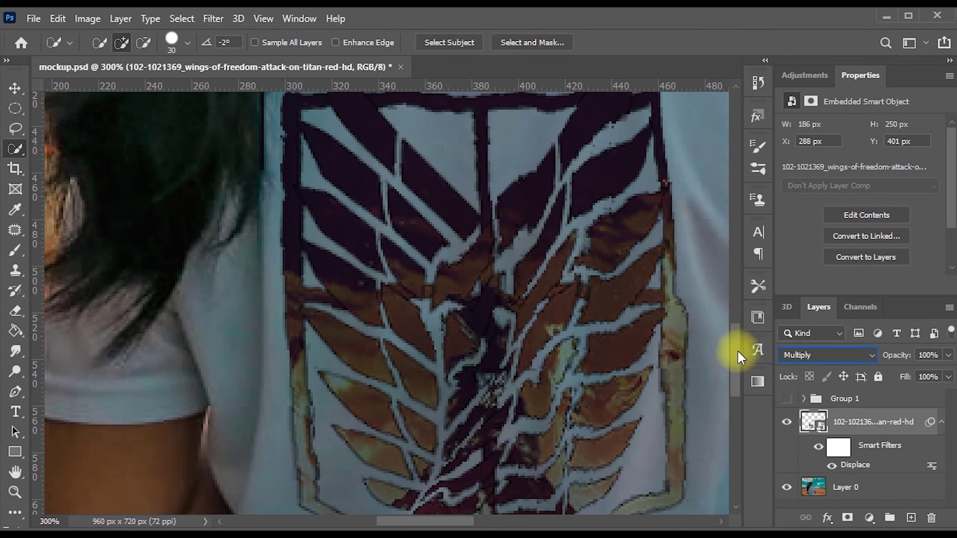
scroll(737, 353, down, 4)
click(15, 88)
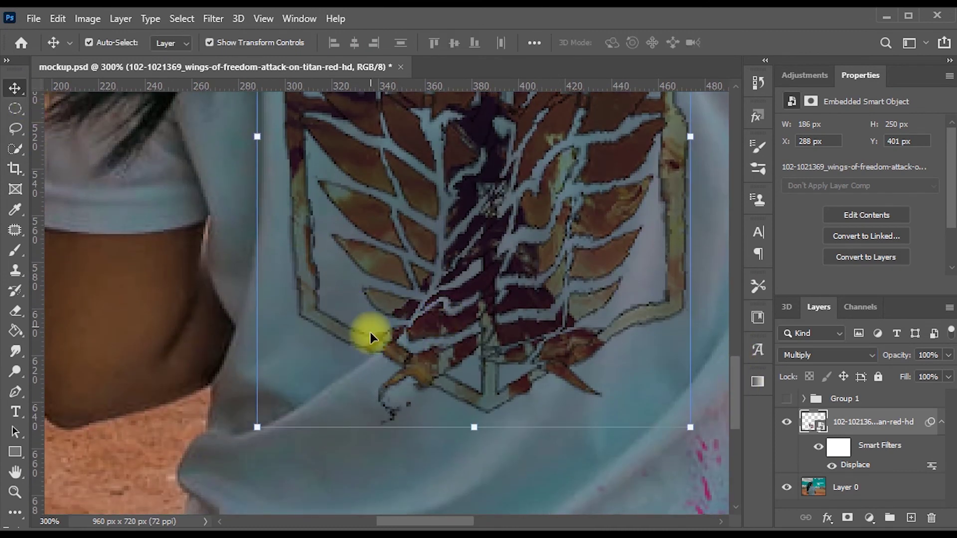
click(214, 332)
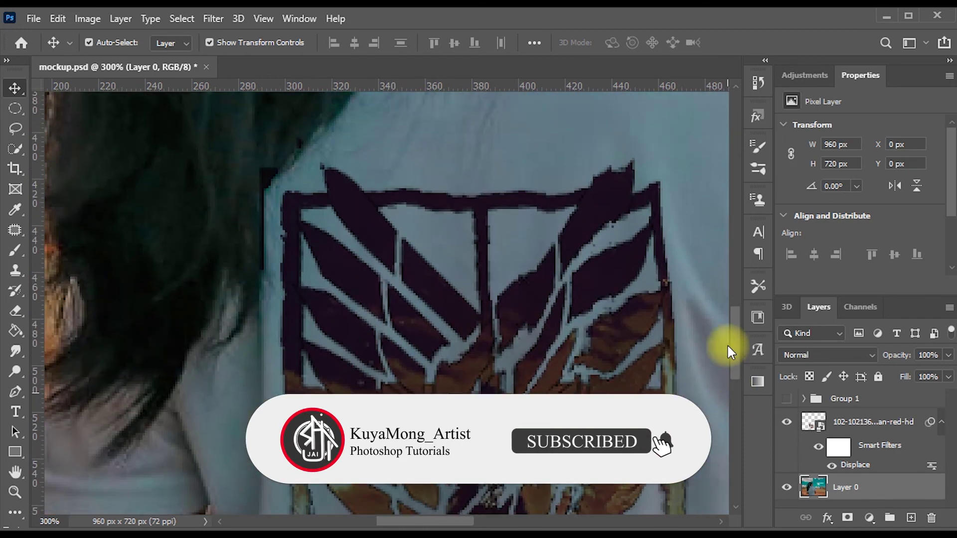
key(ctrl+0)
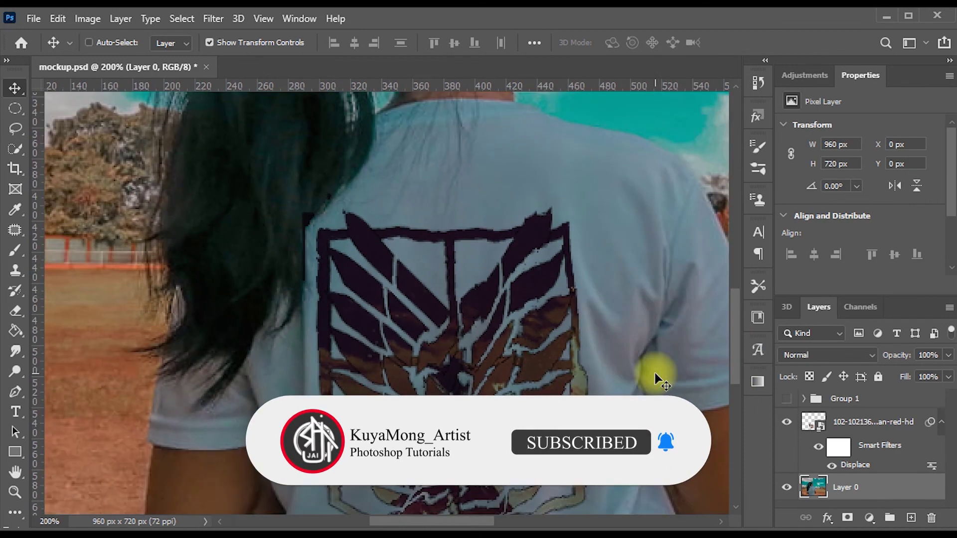